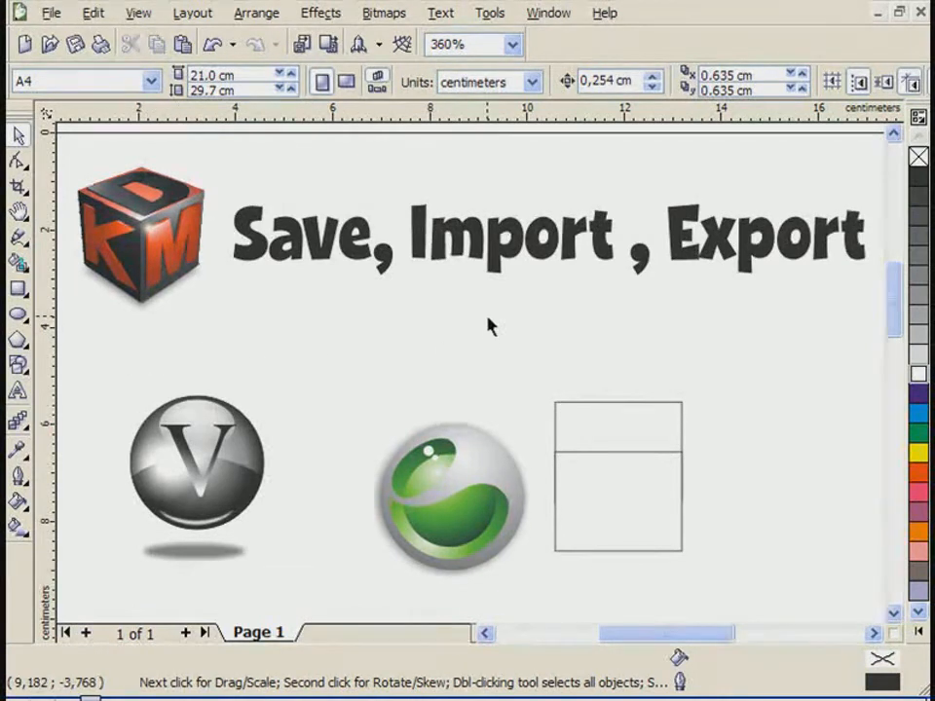
{"action": "left_click", "coordinate": [548, 13]}
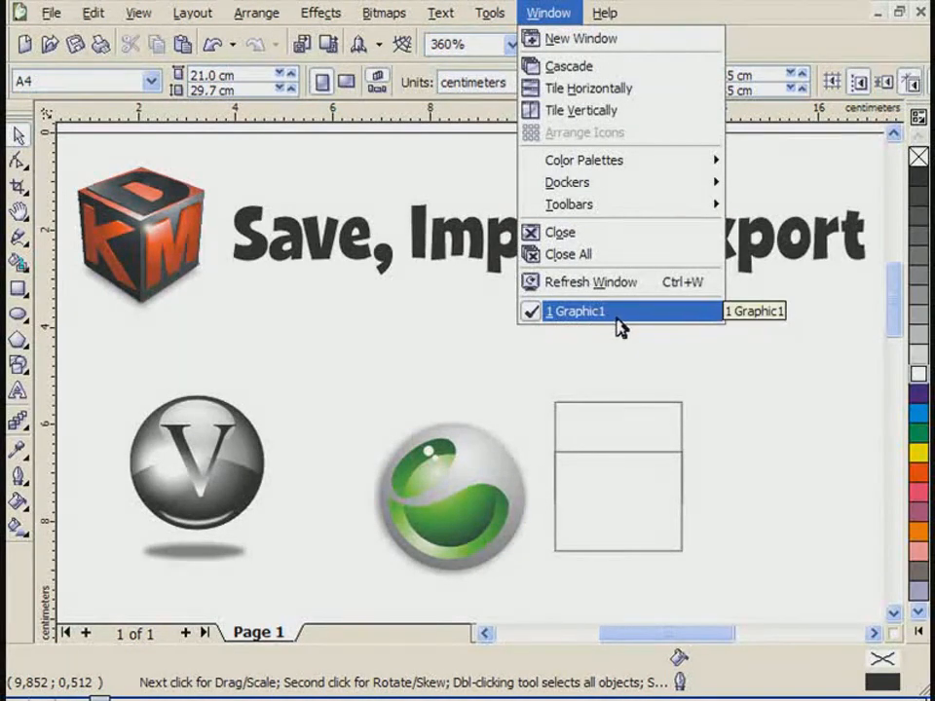
{"action": "left_click", "coordinate": [417, 348]}
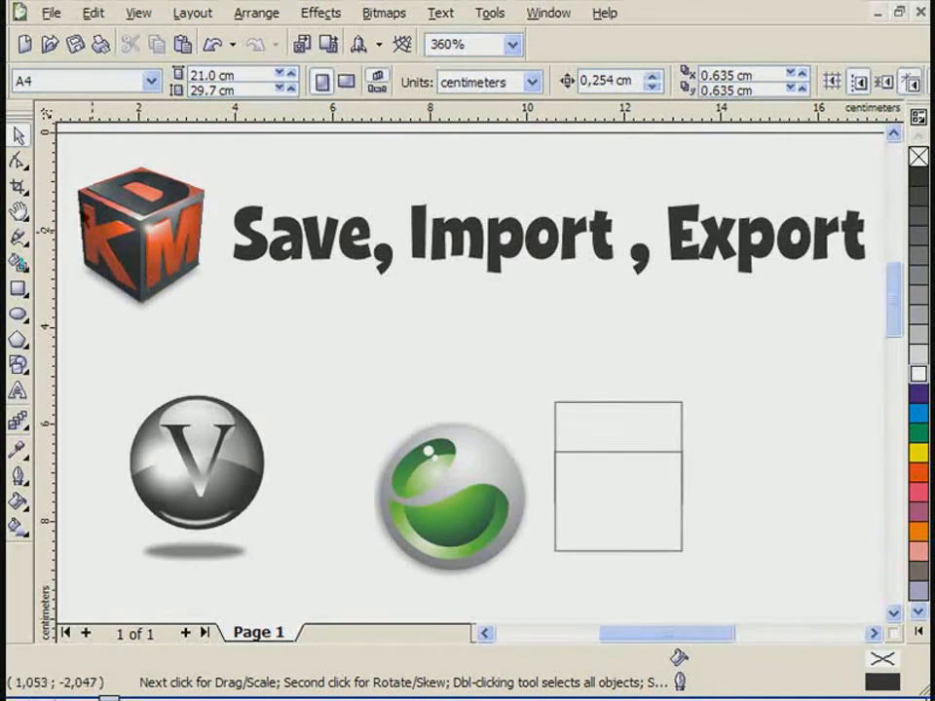
{"action": "left_click", "coordinate": [48, 20]}
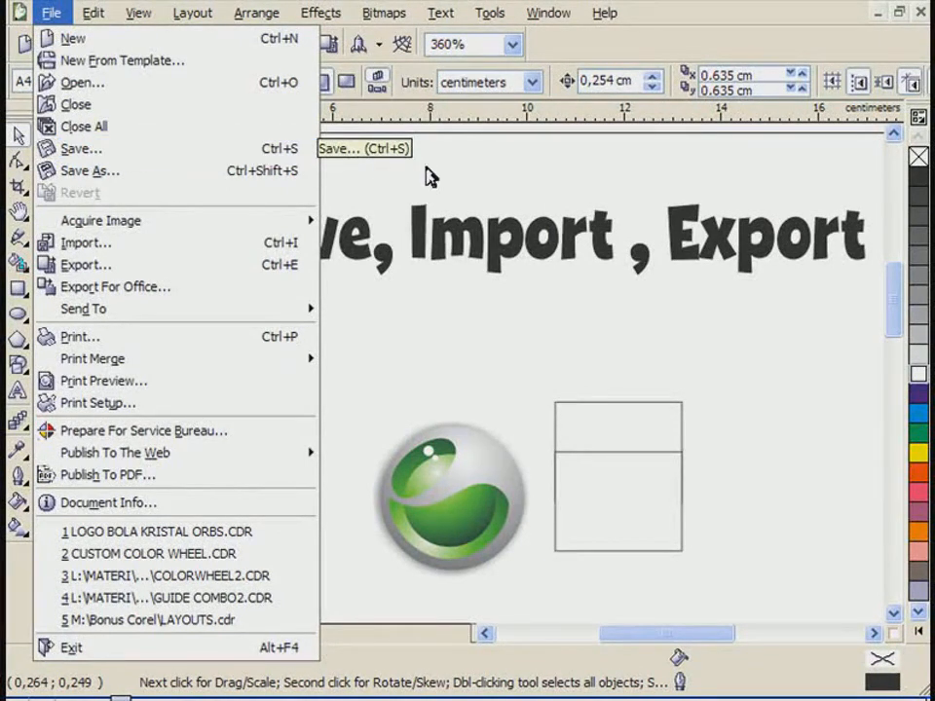
{"action": "left_click", "coordinate": [464, 188]}
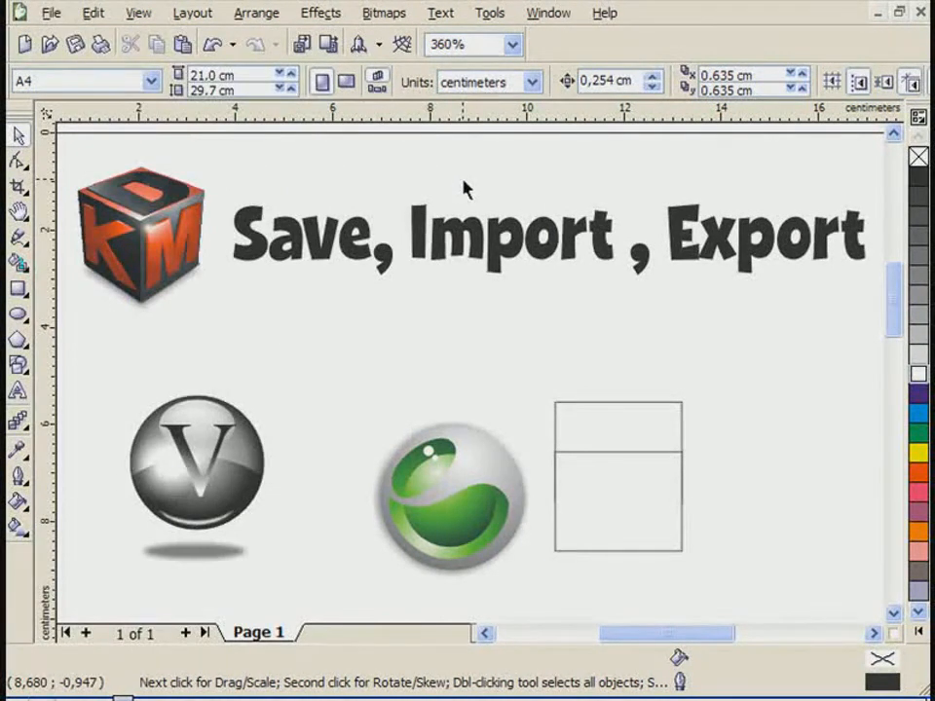
Start saving the drawing and choose My Documents as the destination.
{"action": "left_click", "coordinate": [76, 45]}
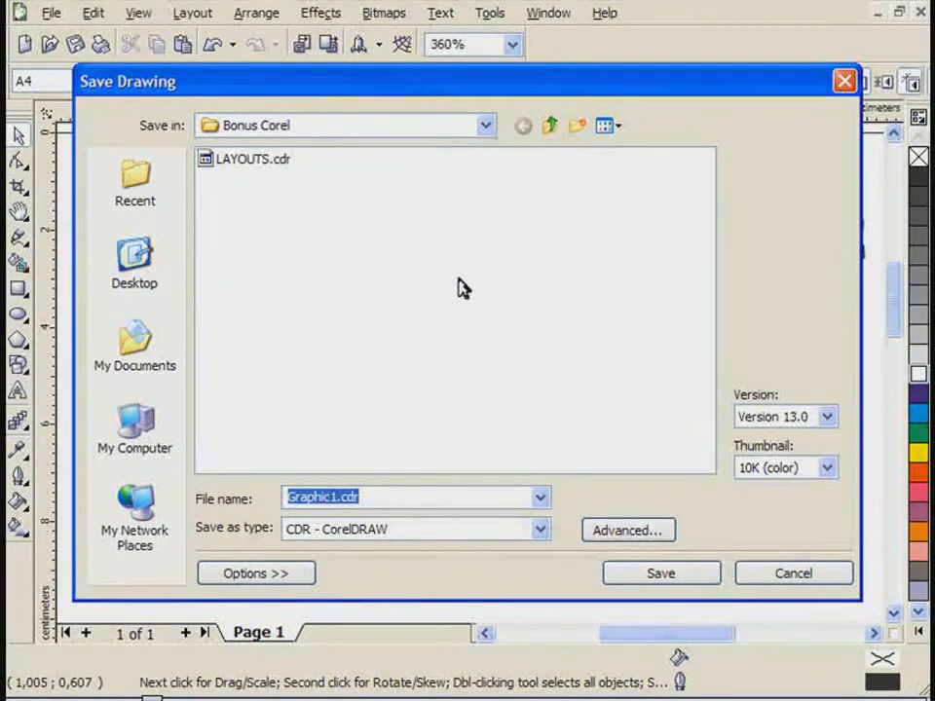
{"action": "left_click", "coordinate": [483, 127]}
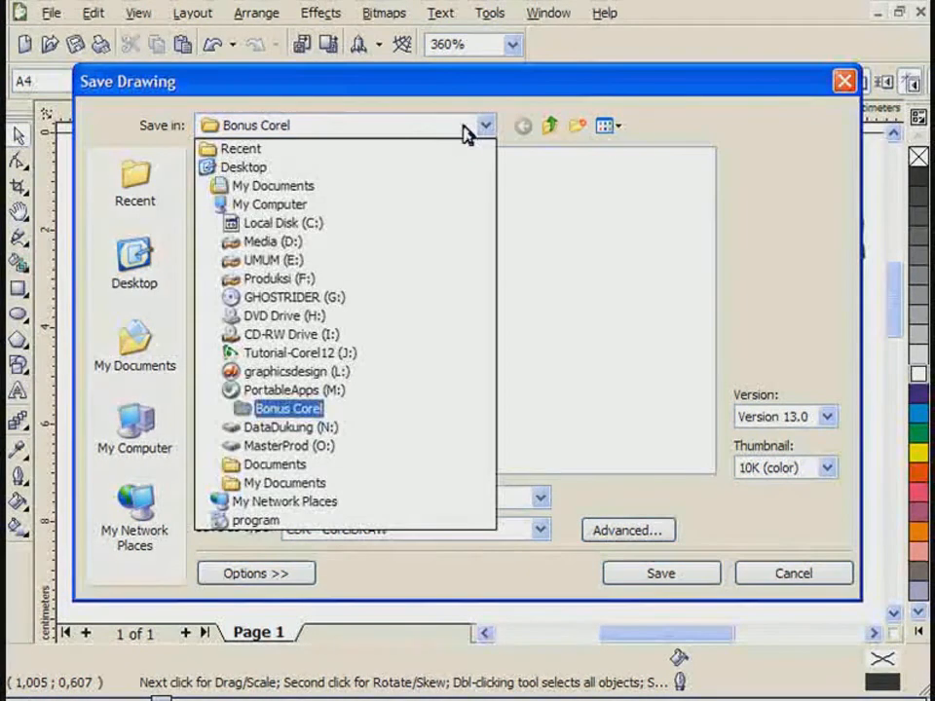
{"action": "left_click", "coordinate": [293, 186]}
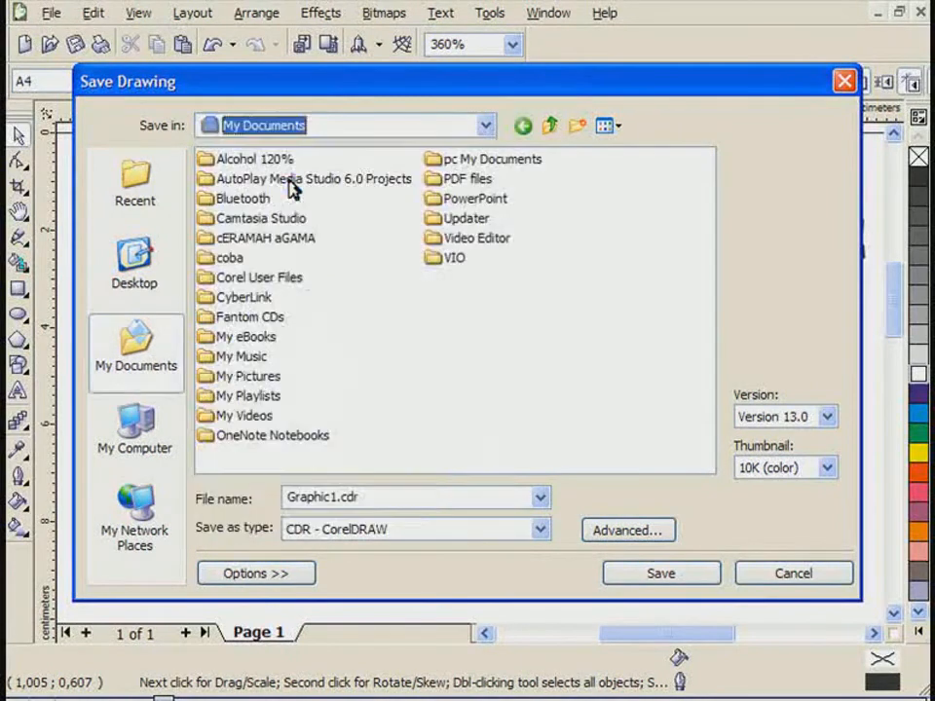
{"action": "left_click", "coordinate": [405, 128]}
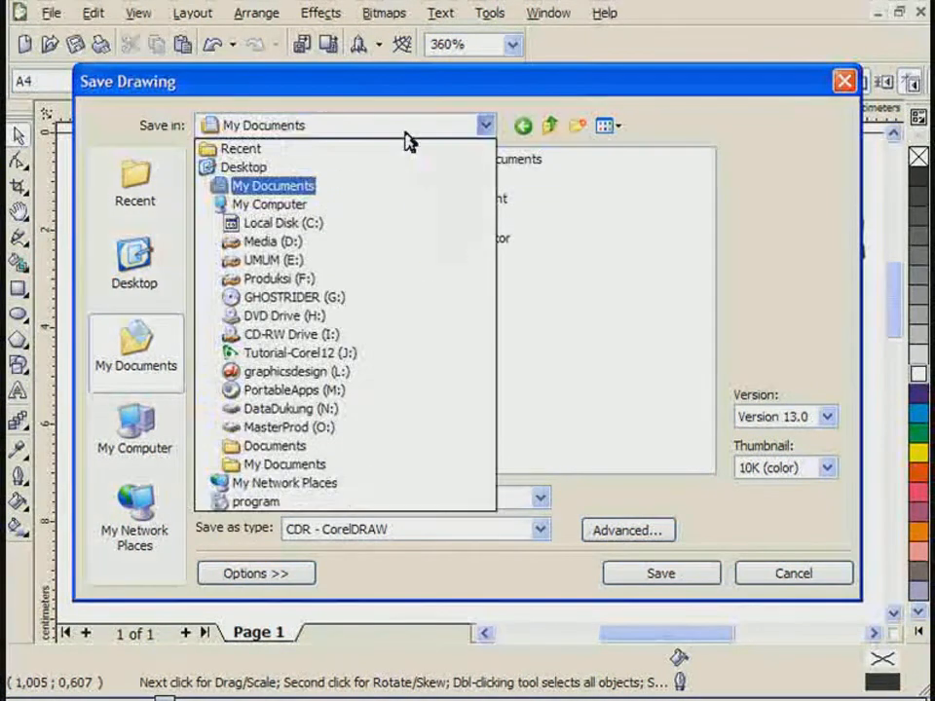
{"action": "left_click", "coordinate": [279, 281]}
{"action": "left_click", "coordinate": [359, 142]}
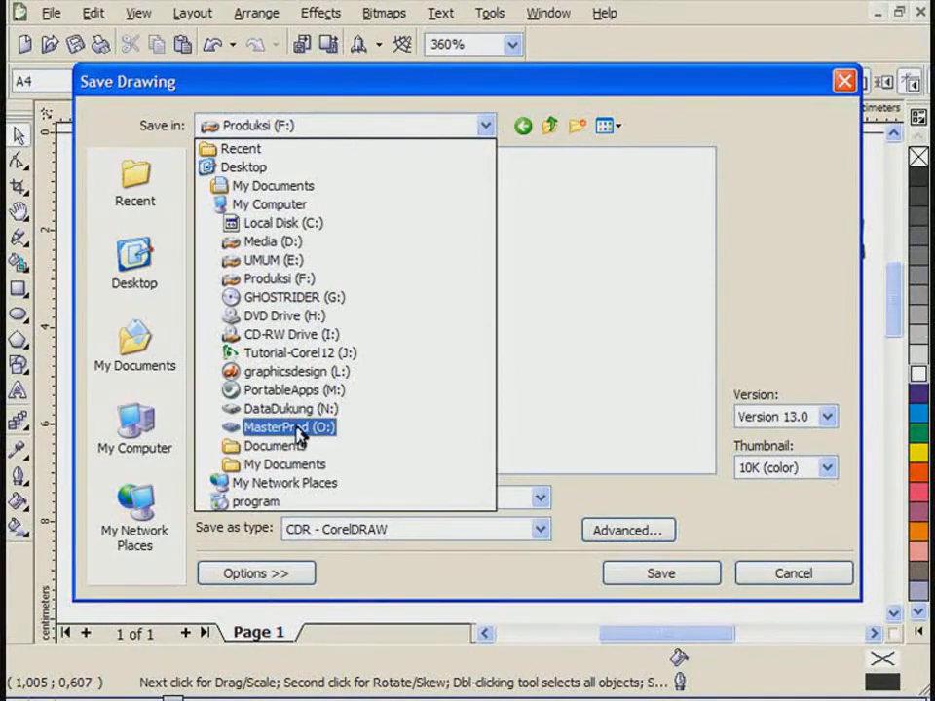
{"action": "left_click", "coordinate": [269, 191]}
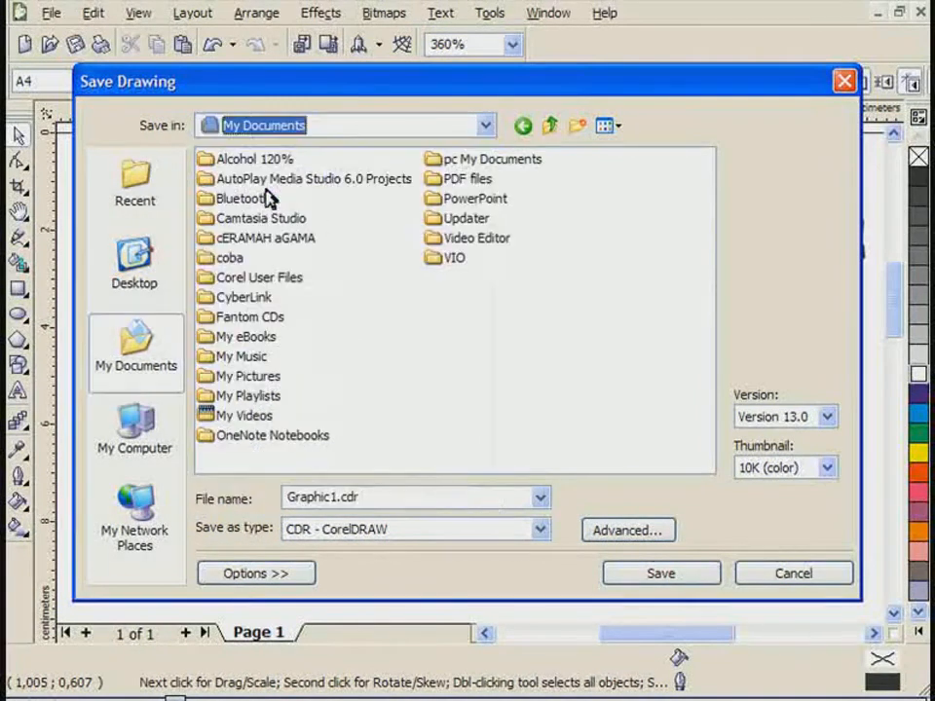
Create a folder named "Latihan Caorel" in My Documents and open it as the save location.
{"action": "left_click", "coordinate": [582, 127]}
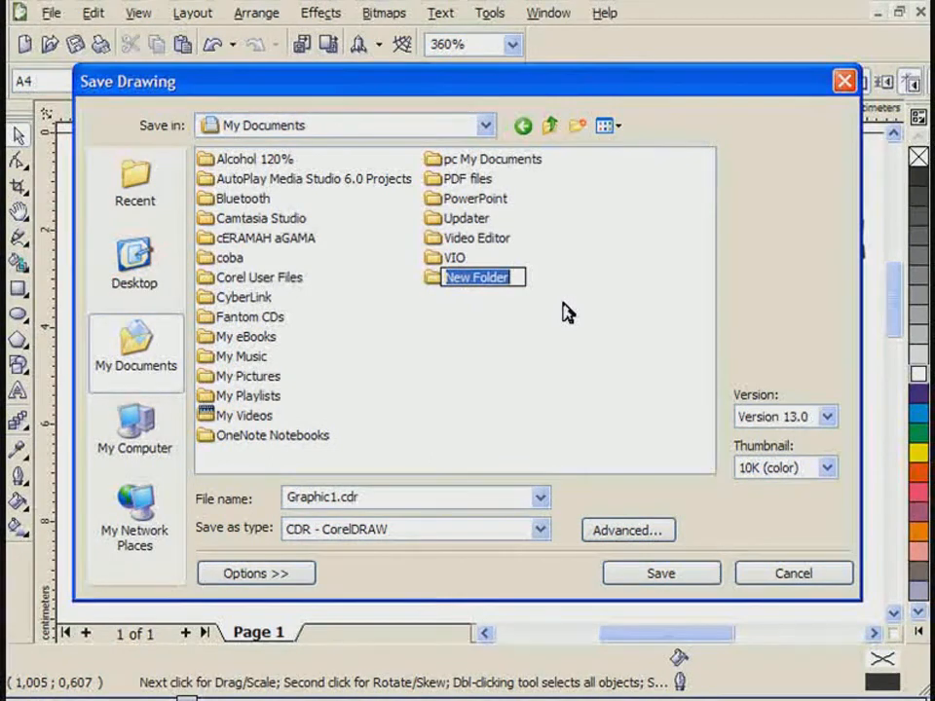
{"action": "type", "text": "Latiham"}
{"action": "key", "text": "BackSpace"}
{"action": "key", "text": "BackSpace"}
{"action": "type", "text": "an Caorel"}
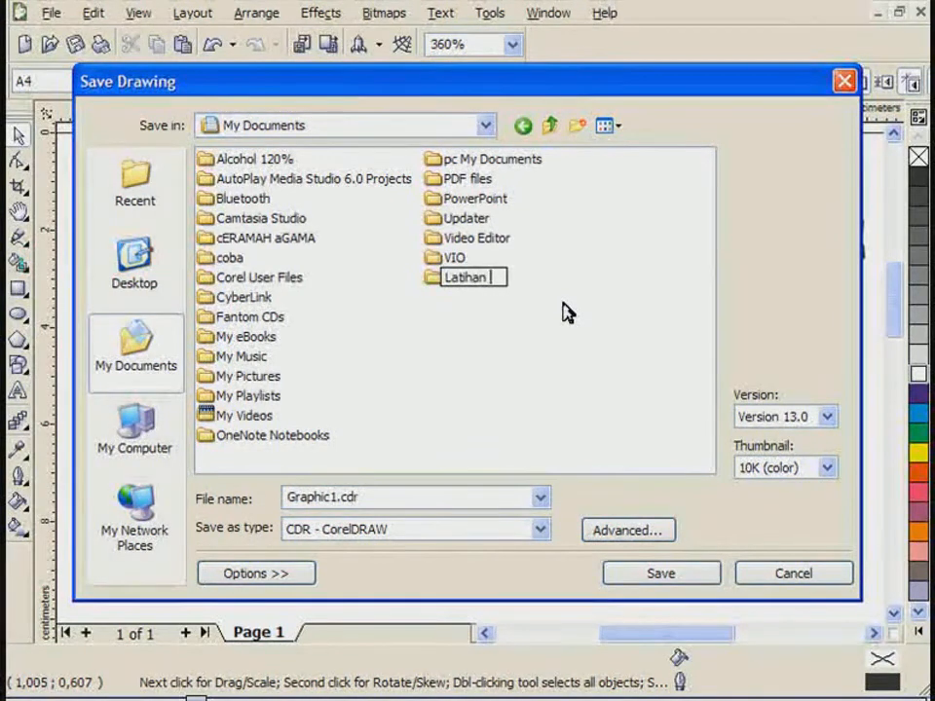
{"action": "key", "text": "Return"}
{"action": "key", "text": "Return"}
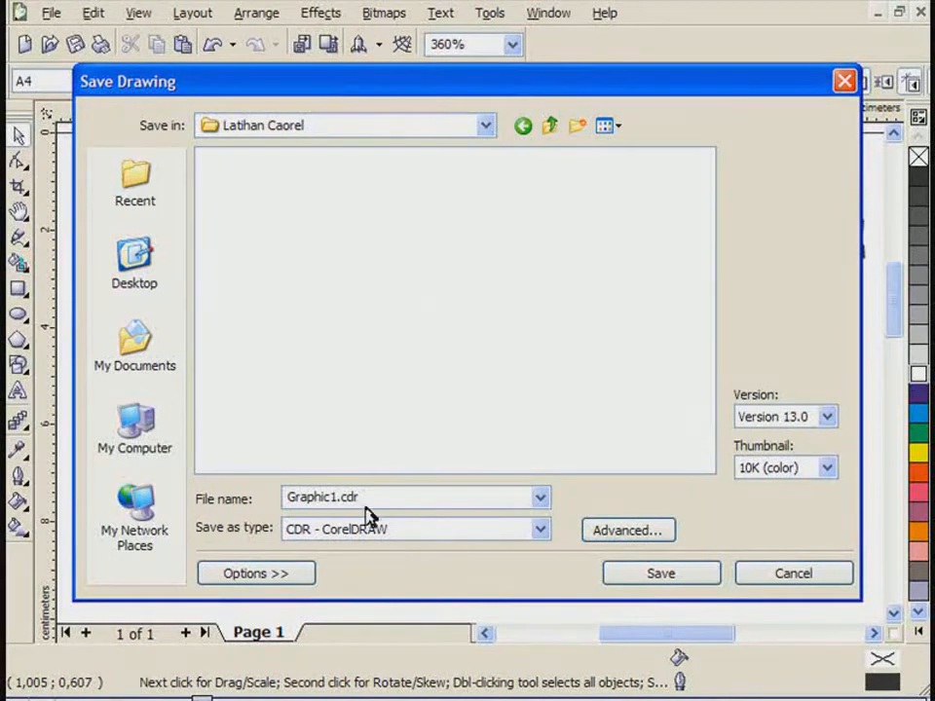
Name the drawing "Simpan", set the file version to Version 11.0, and save it.
{"action": "left_click", "coordinate": [290, 501]}
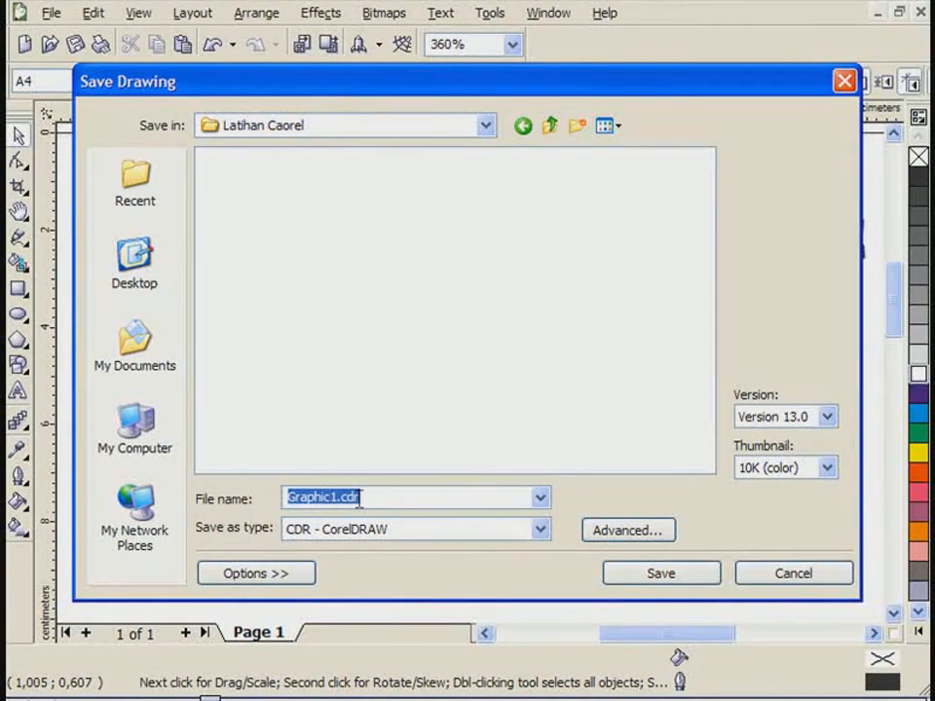
{"action": "type", "text": "Simpan"}
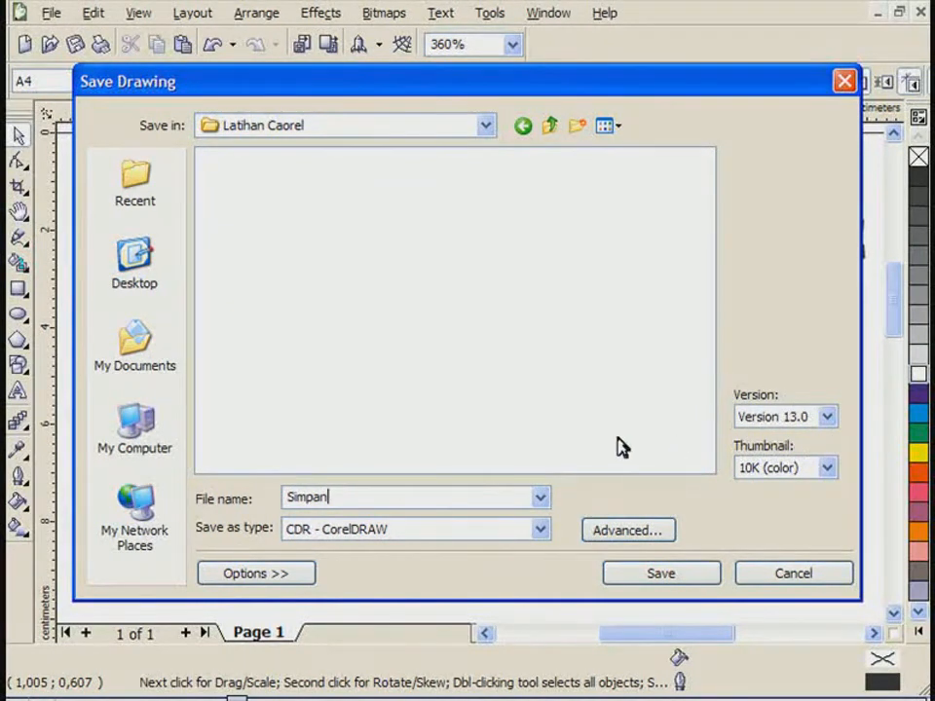
{"action": "left_click", "coordinate": [825, 418]}
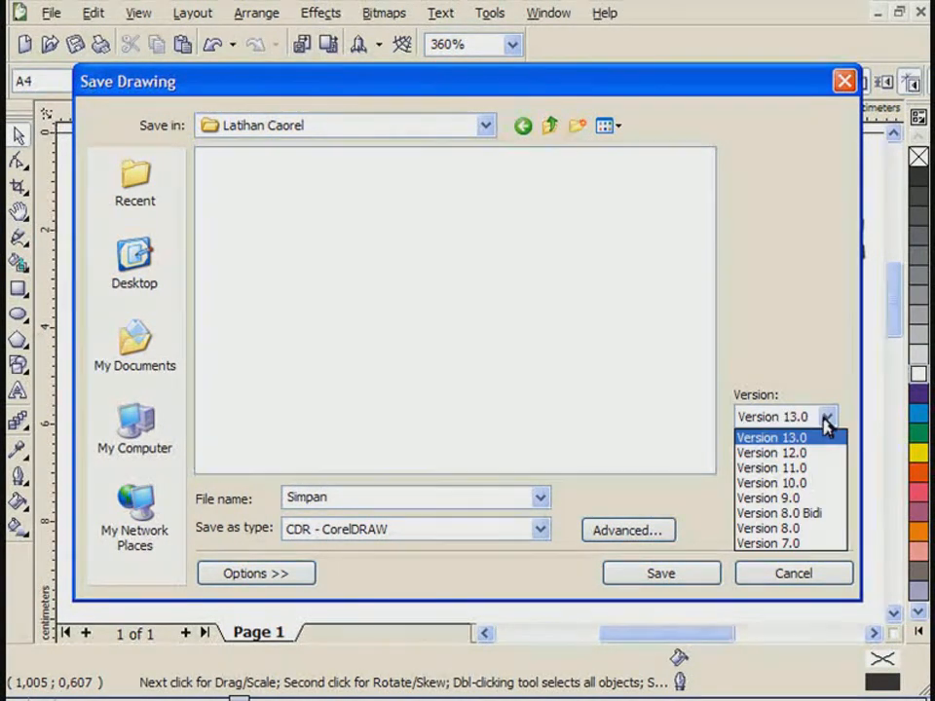
{"action": "left_click", "coordinate": [826, 419]}
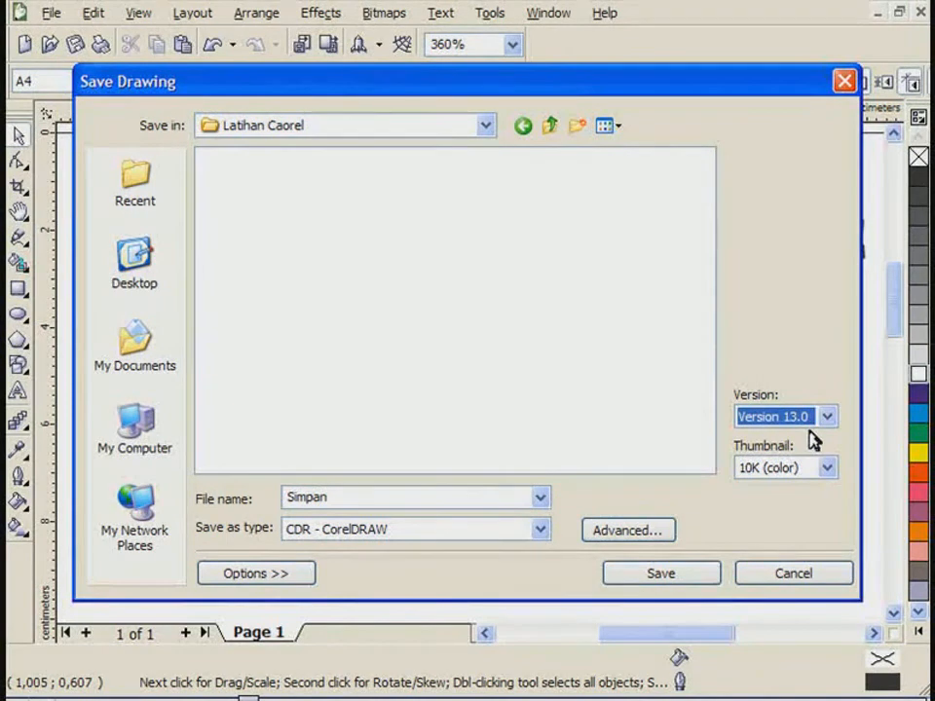
{"action": "left_click", "coordinate": [824, 420]}
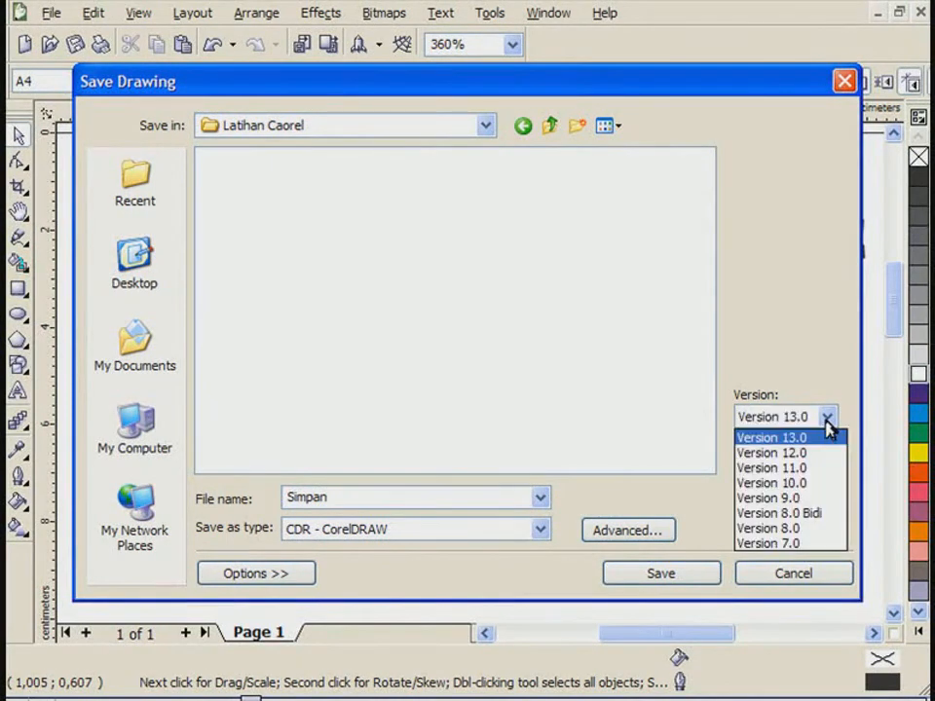
{"action": "left_click", "coordinate": [825, 418]}
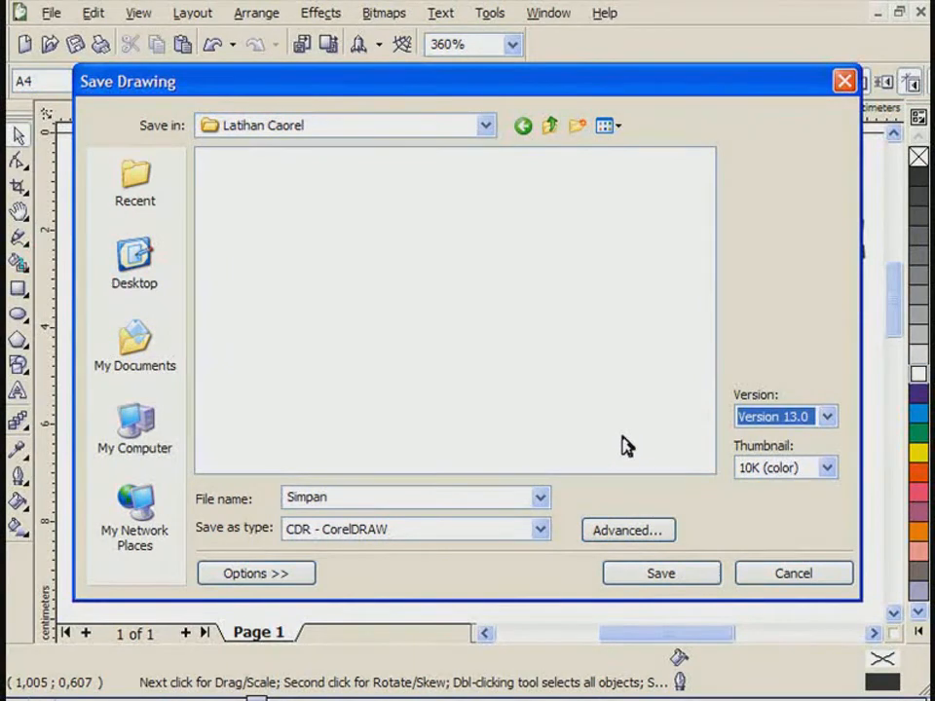
{"action": "left_click", "coordinate": [826, 418]}
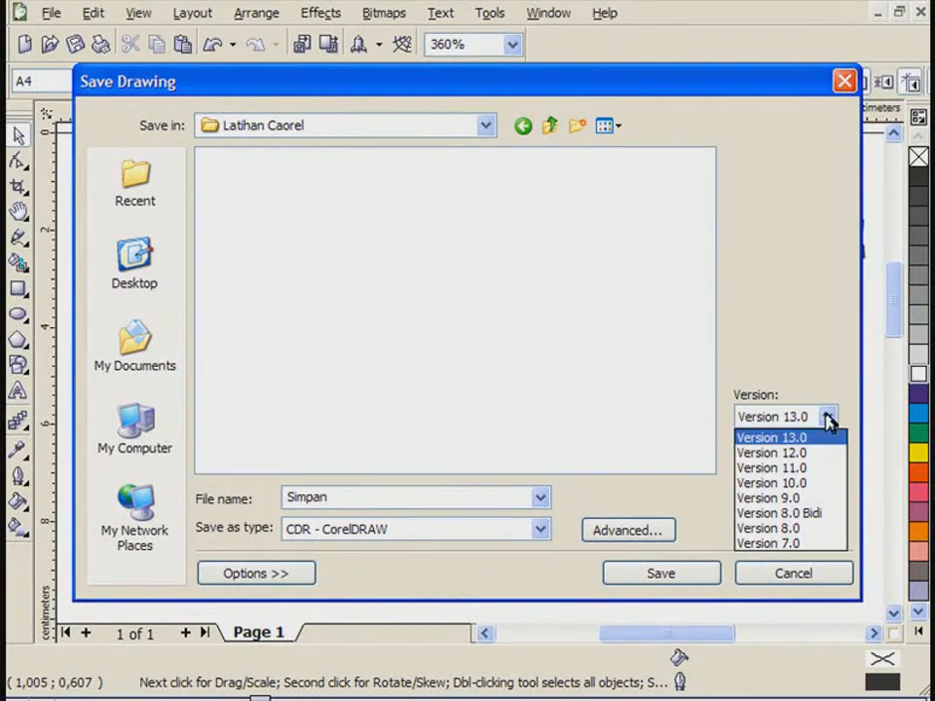
{"action": "left_click", "coordinate": [804, 471]}
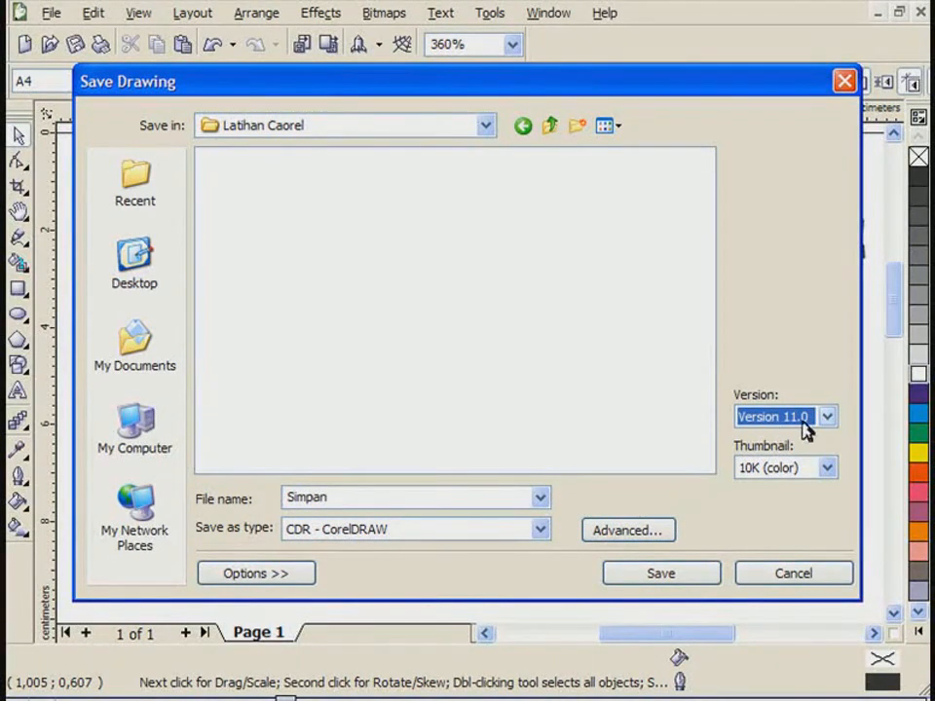
{"action": "left_click", "coordinate": [664, 577]}
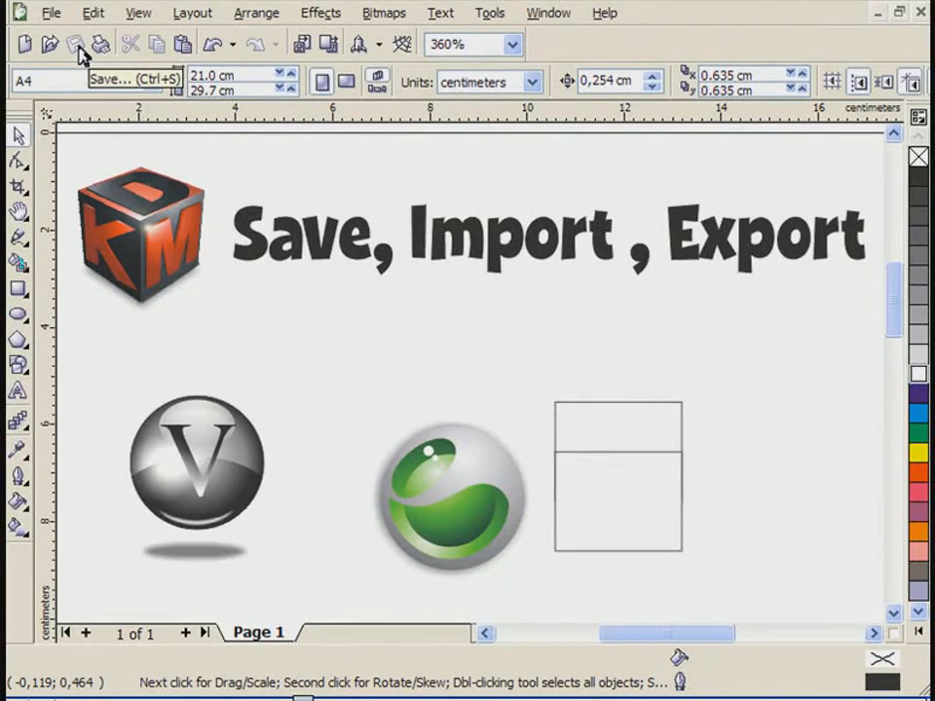
Save a copy of the drawing as Simpan13.cdr in Version 13.0 format in the same folder.
{"action": "left_click", "coordinate": [52, 13]}
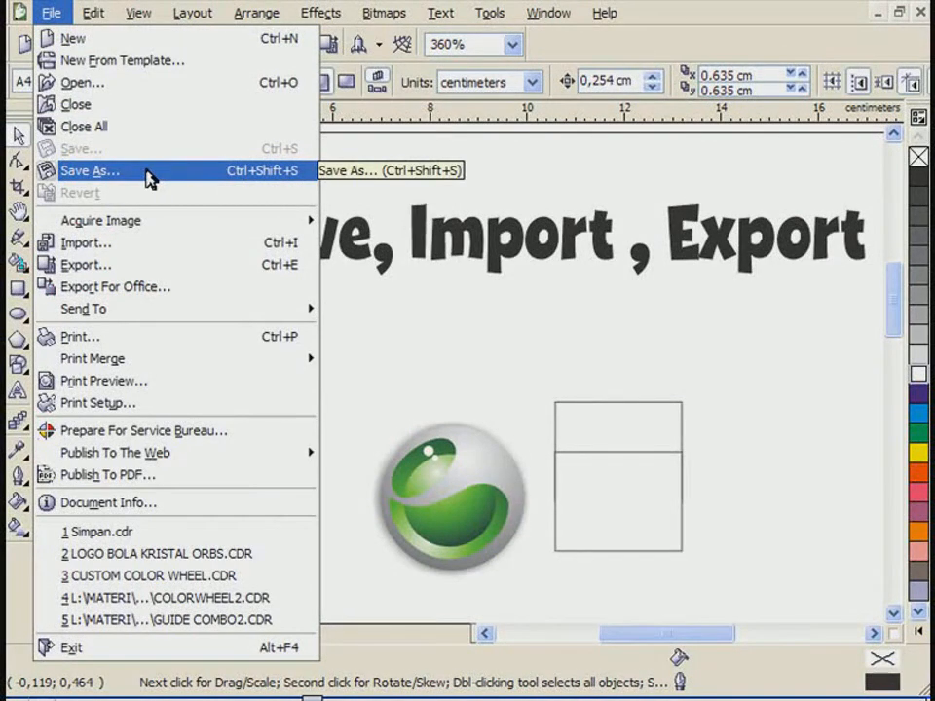
{"action": "left_click", "coordinate": [148, 178]}
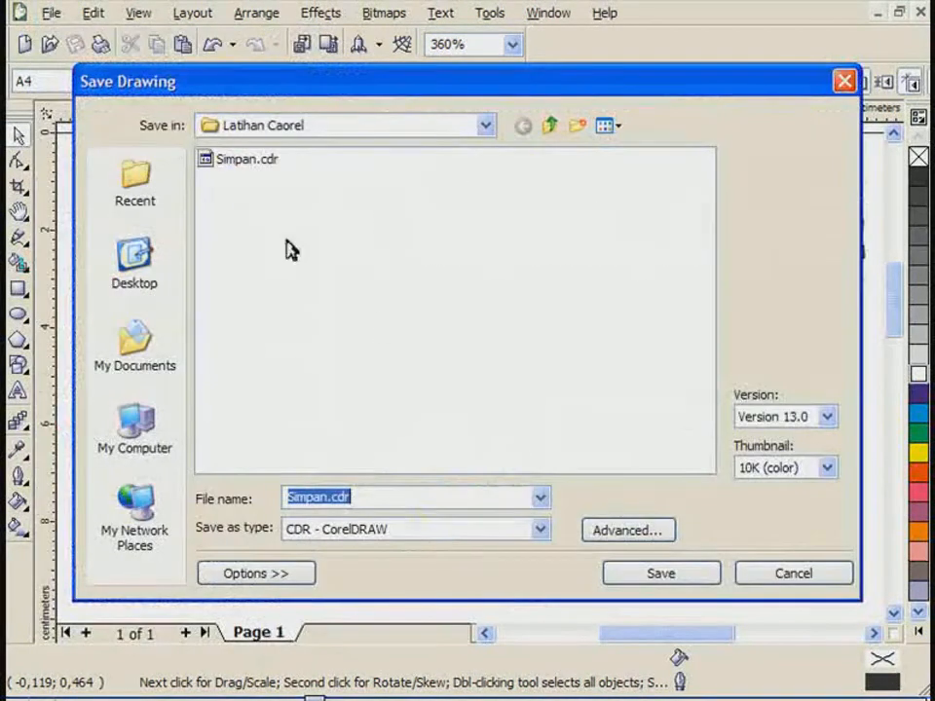
{"action": "left_click", "coordinate": [329, 498]}
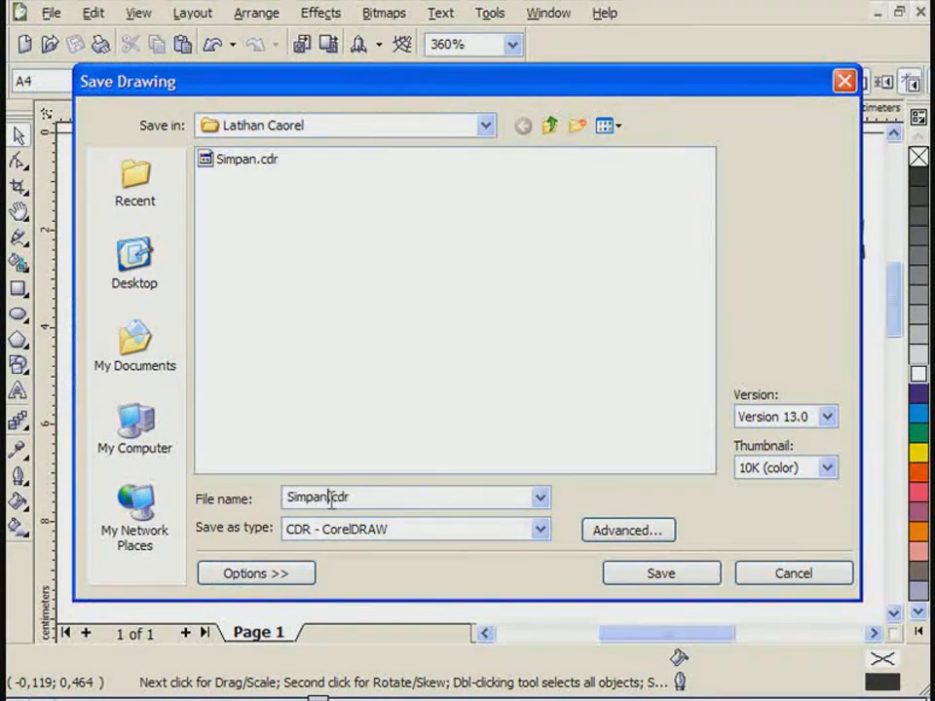
{"action": "type", "text": "13"}
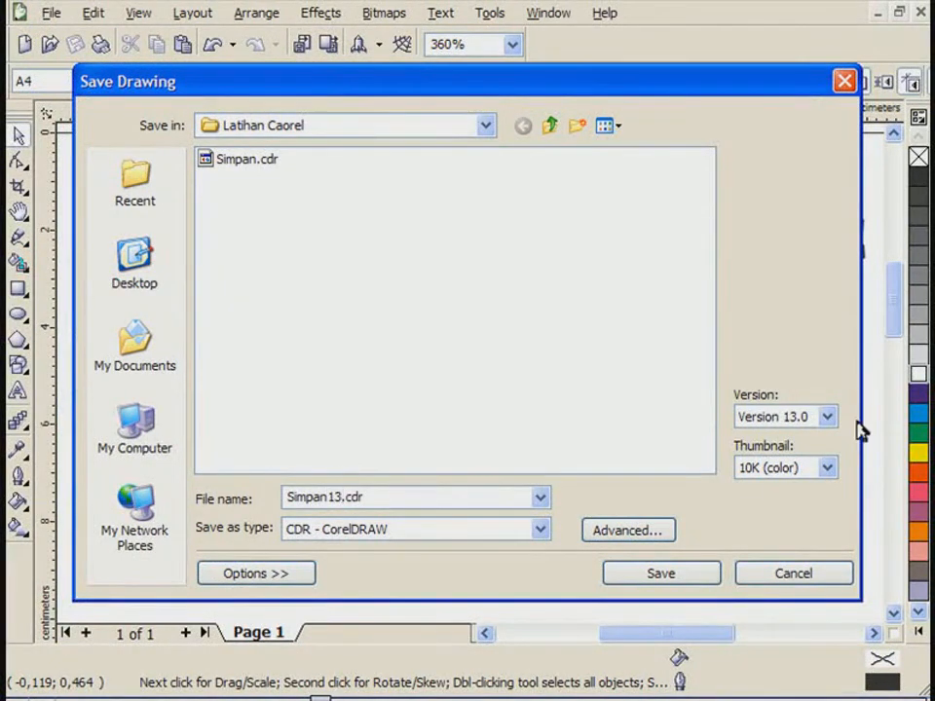
{"action": "left_click", "coordinate": [676, 578]}
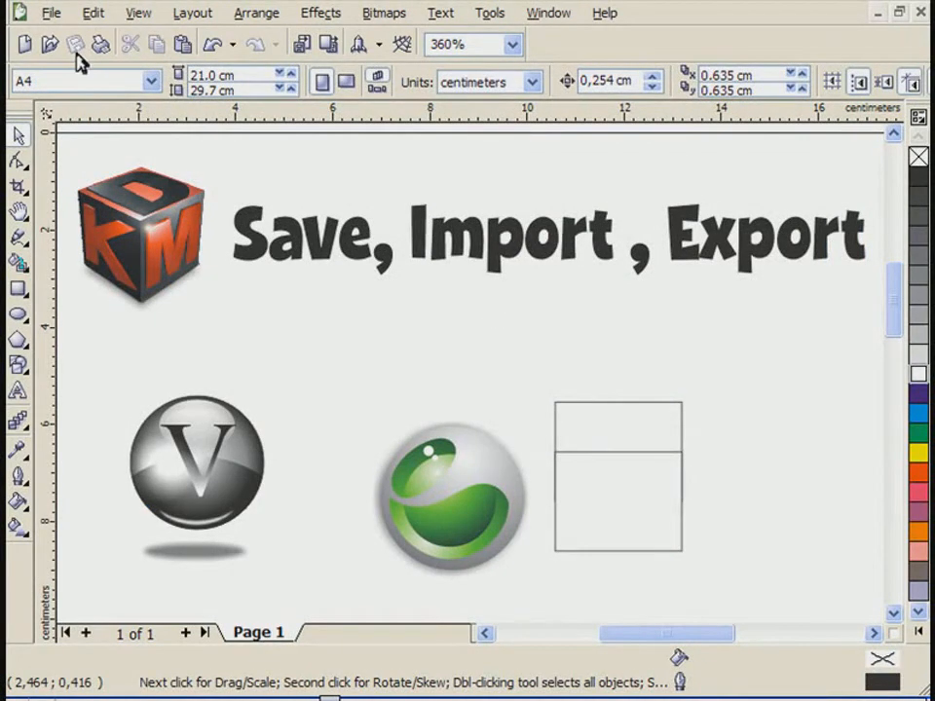
Move the "Save, Import , Export" heading down below the cube logo's level and back up beside the logo.
{"action": "left_click", "coordinate": [332, 256]}
{"action": "left_click_drag", "start_coordinate": [332, 255], "coordinate": [331, 327]}
{"action": "left_click", "coordinate": [263, 198]}
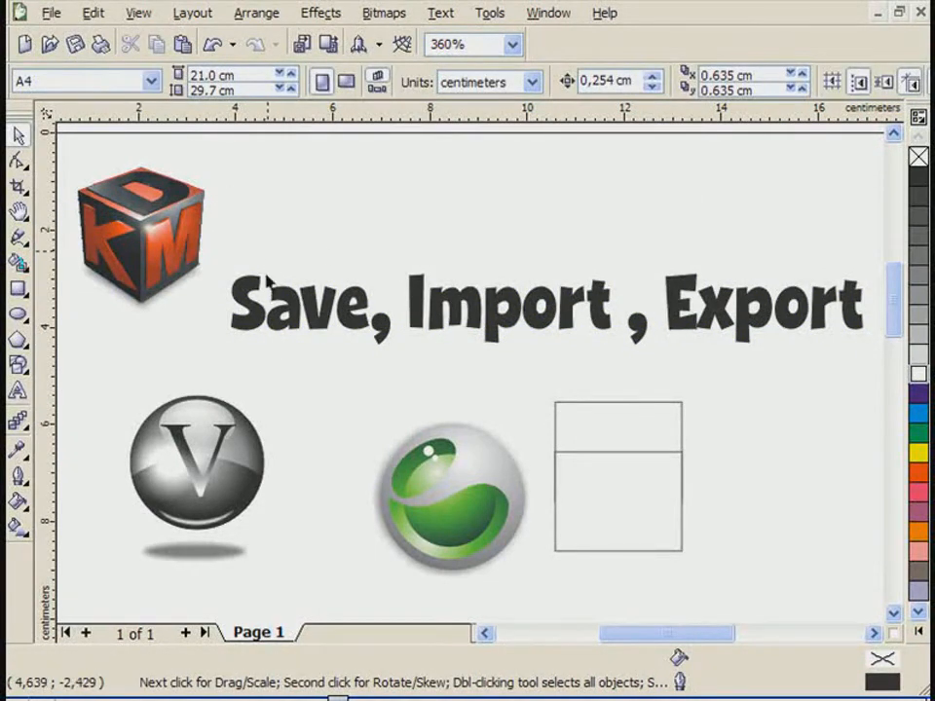
{"action": "left_click_drag", "start_coordinate": [251, 310], "coordinate": [244, 247]}
{"action": "left_click", "coordinate": [448, 341]}
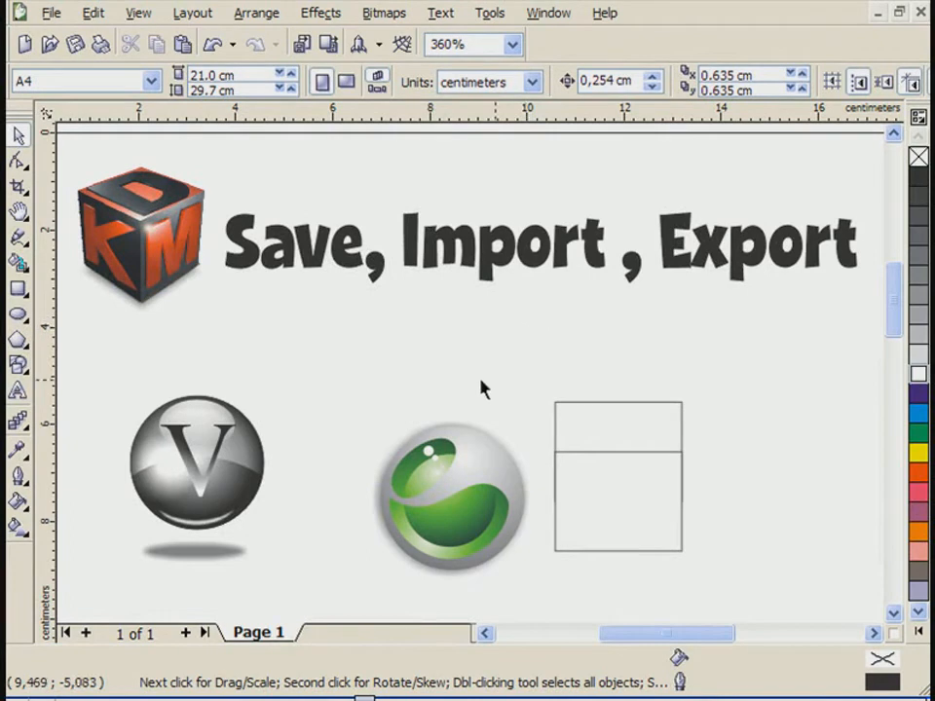
Start an import and select tunjuk.jpg as the source file, keeping its preview on.
{"action": "scroll", "coordinate": [639, 407], "scroll_direction": "down", "scroll_amount": 1}
{"action": "scroll", "coordinate": [471, 381], "scroll_direction": "down", "scroll_amount": 1}
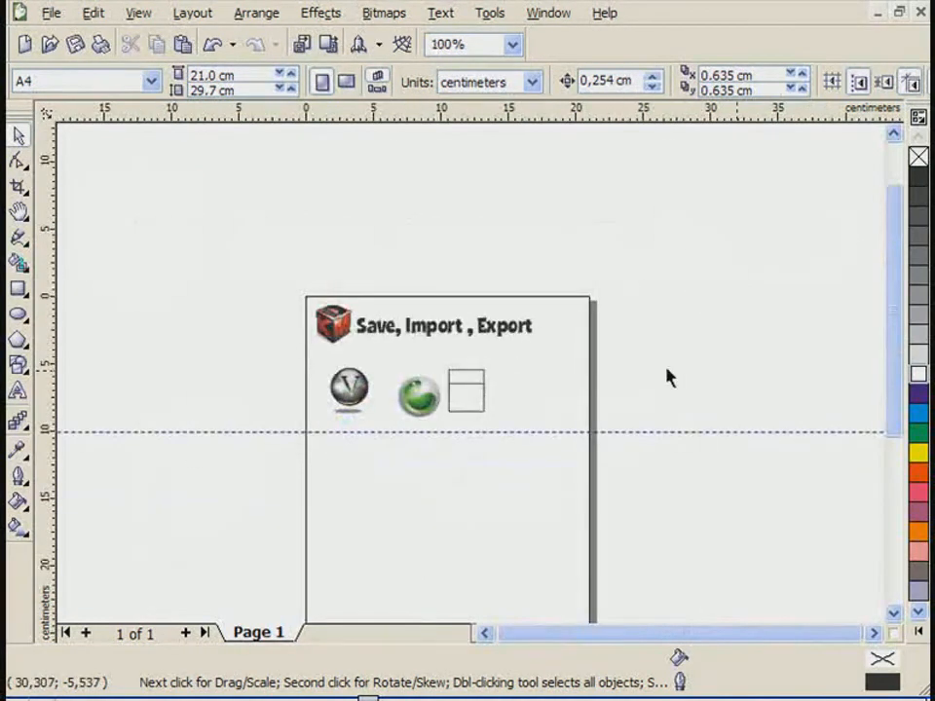
{"action": "left_click_drag", "start_coordinate": [893, 313], "coordinate": [882, 375]}
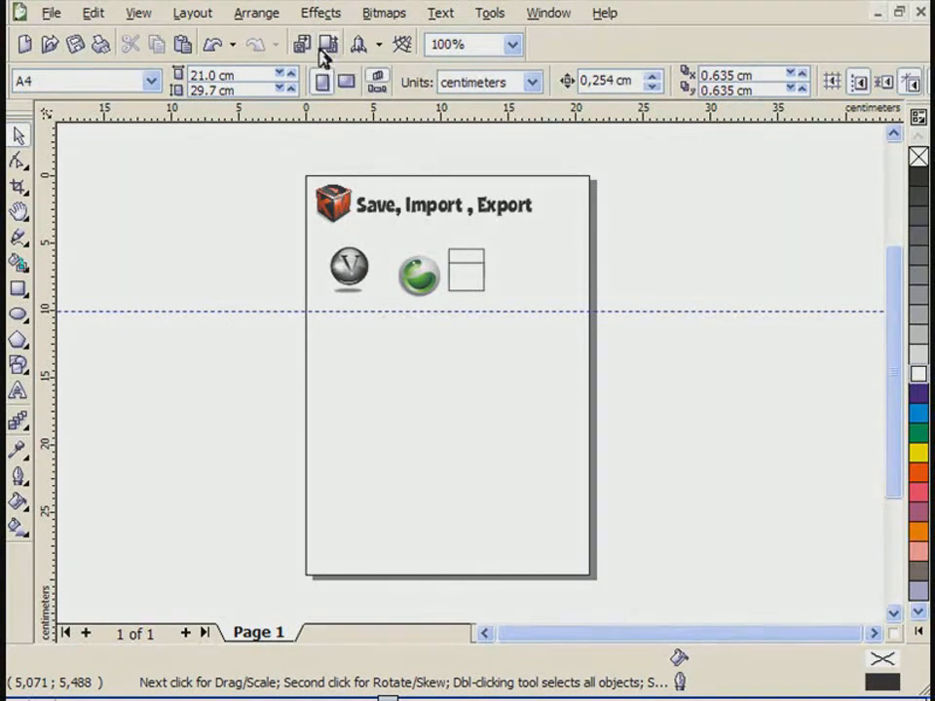
{"action": "left_click", "coordinate": [51, 13]}
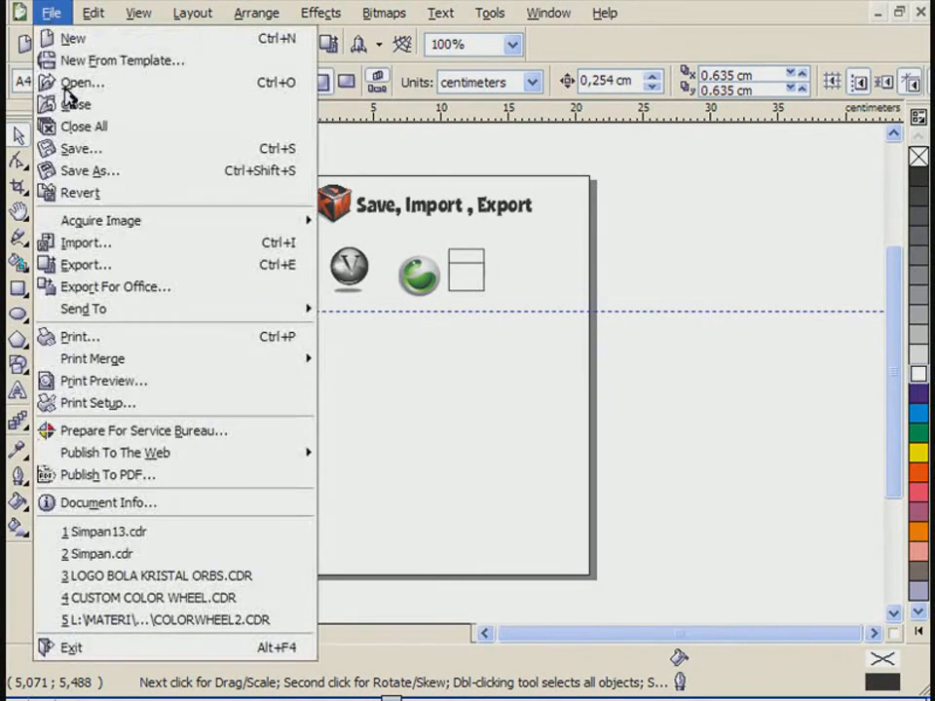
{"action": "left_click", "coordinate": [78, 249]}
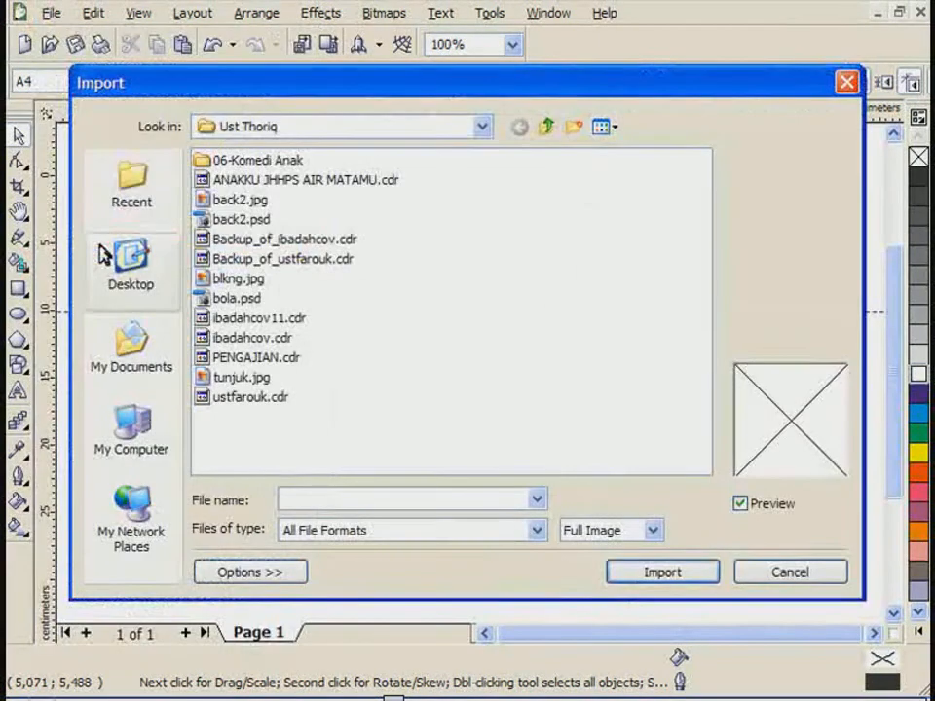
{"action": "left_click", "coordinate": [250, 388]}
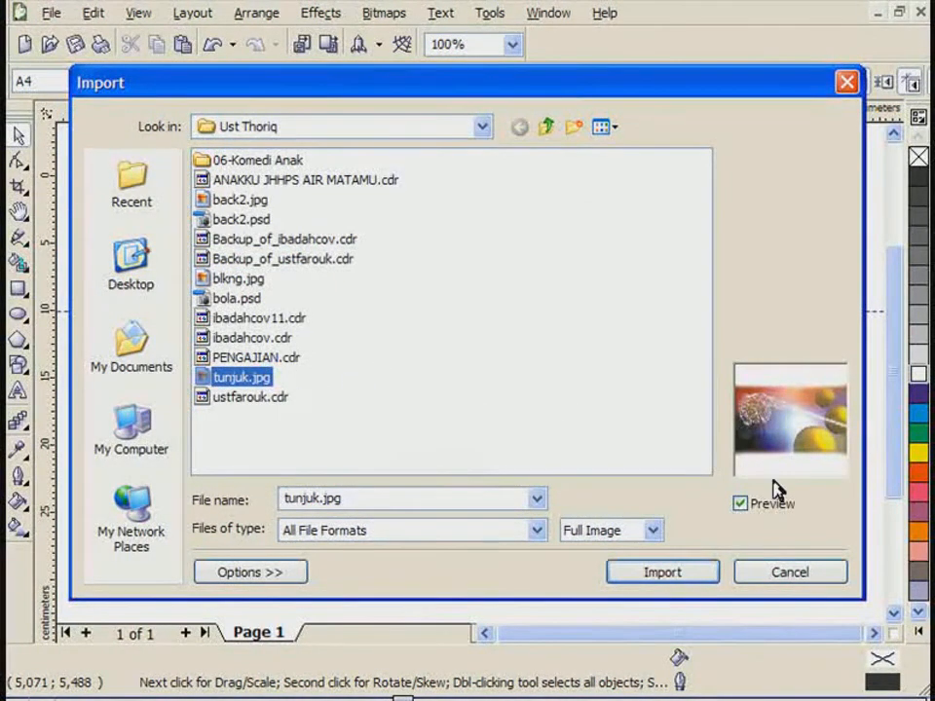
{"action": "left_click", "coordinate": [741, 508]}
{"action": "left_click", "coordinate": [742, 505]}
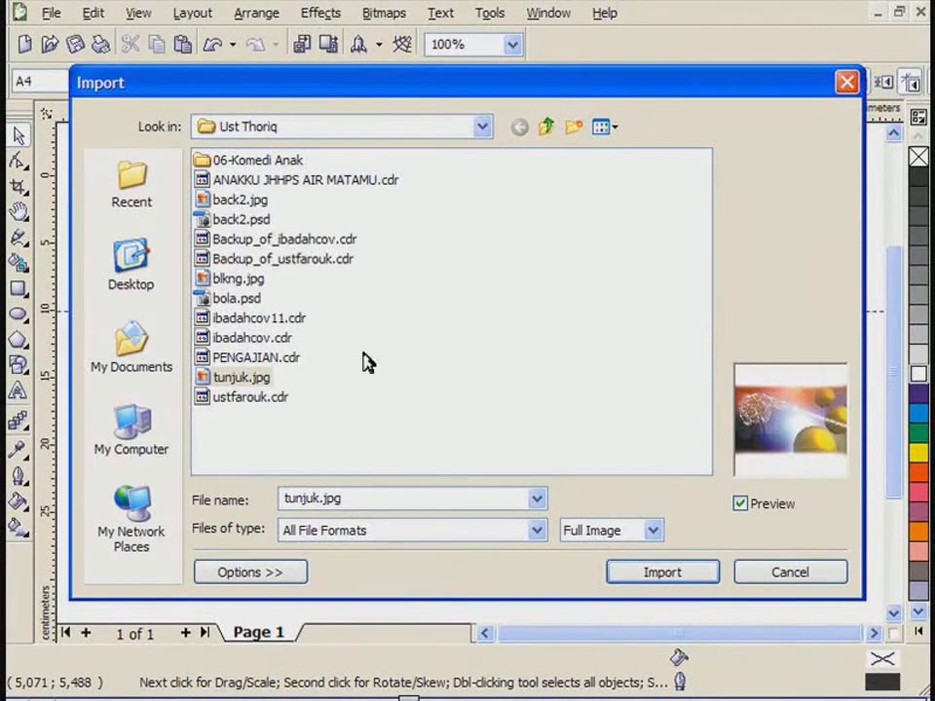
Look through the importable file types, keep All File Formats, and import tunjuk.jpg.
{"action": "left_click", "coordinate": [536, 529]}
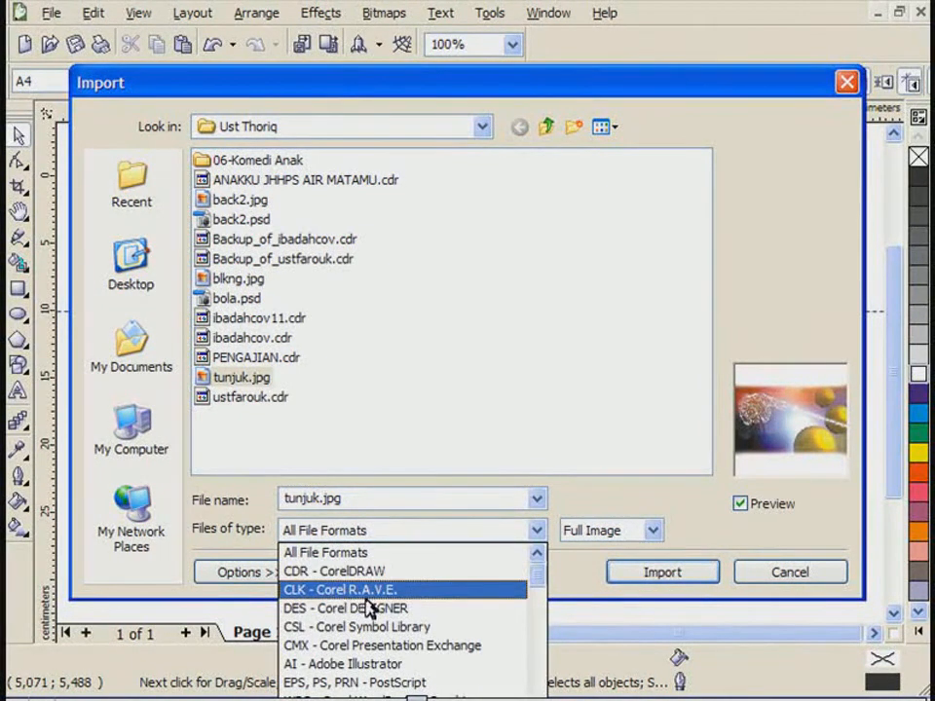
{"action": "left_click_drag", "start_coordinate": [541, 596], "coordinate": [542, 620]}
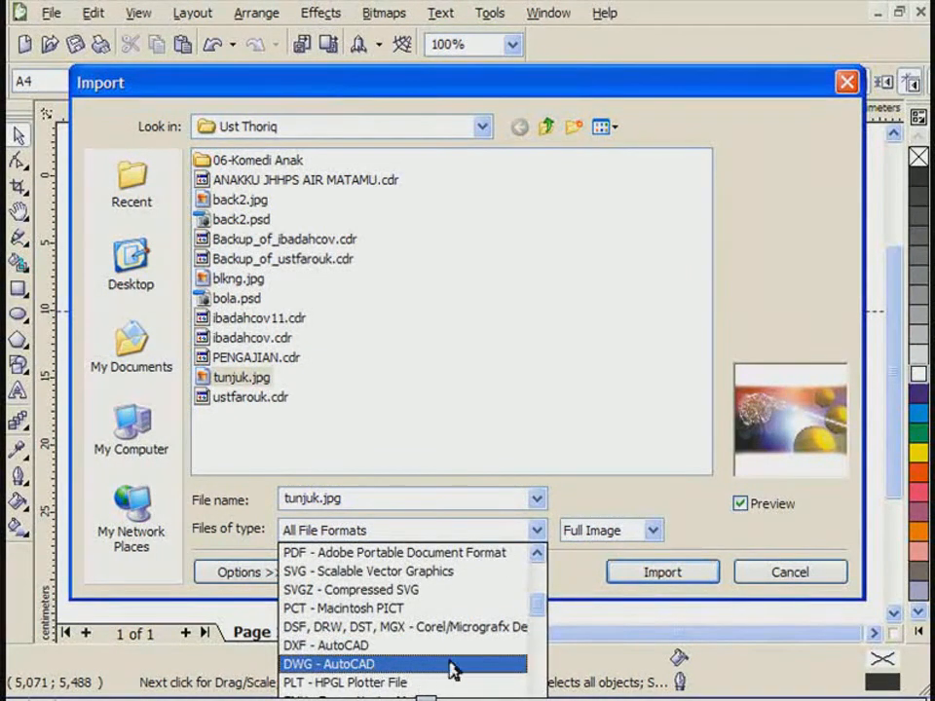
{"action": "left_click_drag", "start_coordinate": [537, 607], "coordinate": [537, 564]}
{"action": "left_click", "coordinate": [457, 531]}
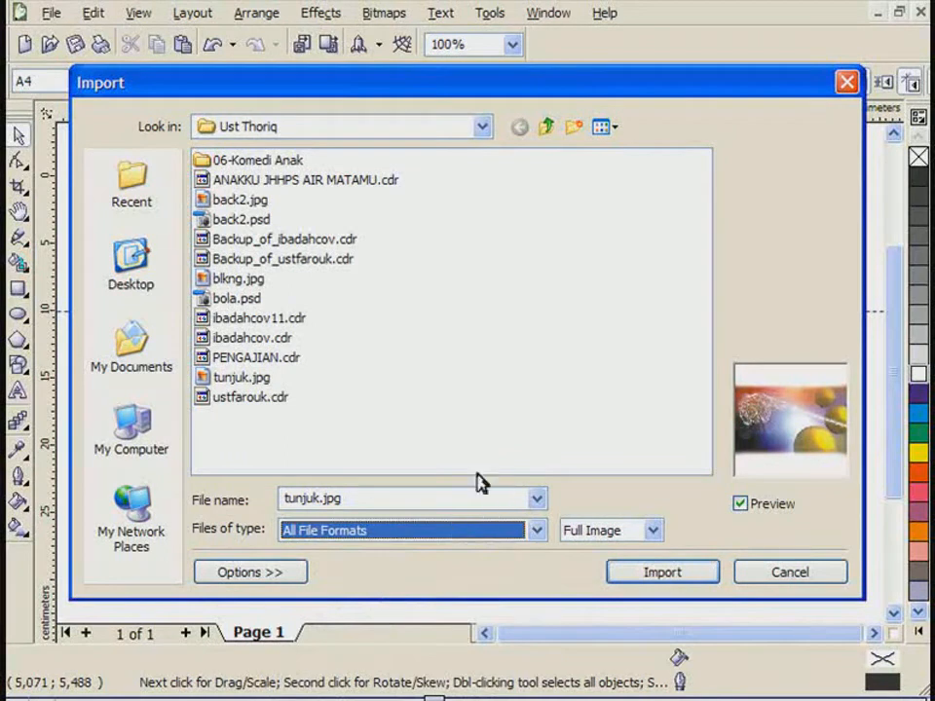
{"action": "double_click", "coordinate": [327, 495]}
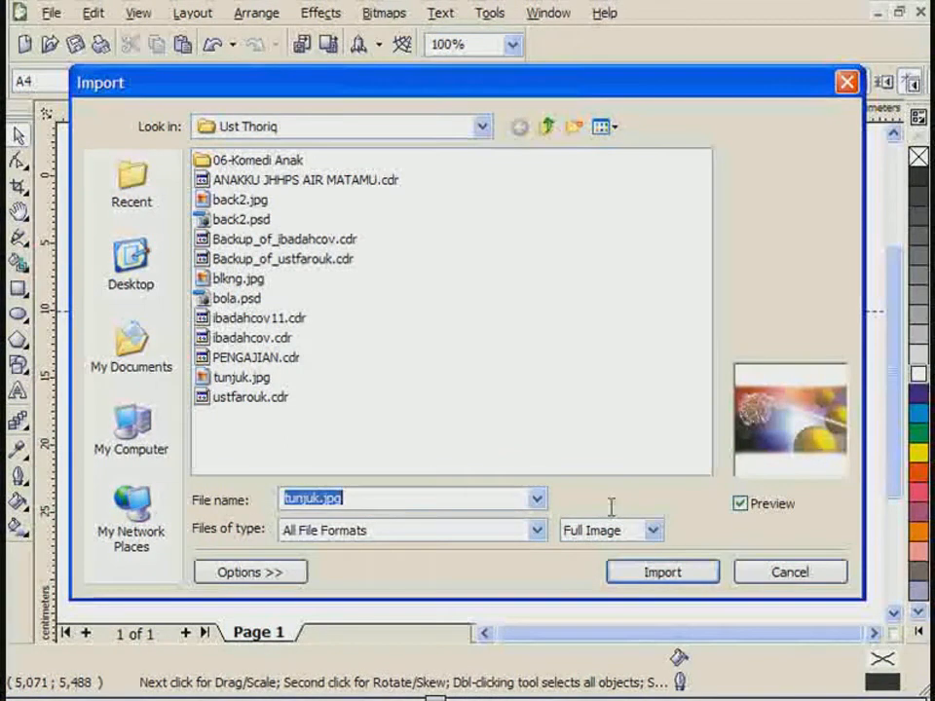
{"action": "left_click", "coordinate": [651, 580]}
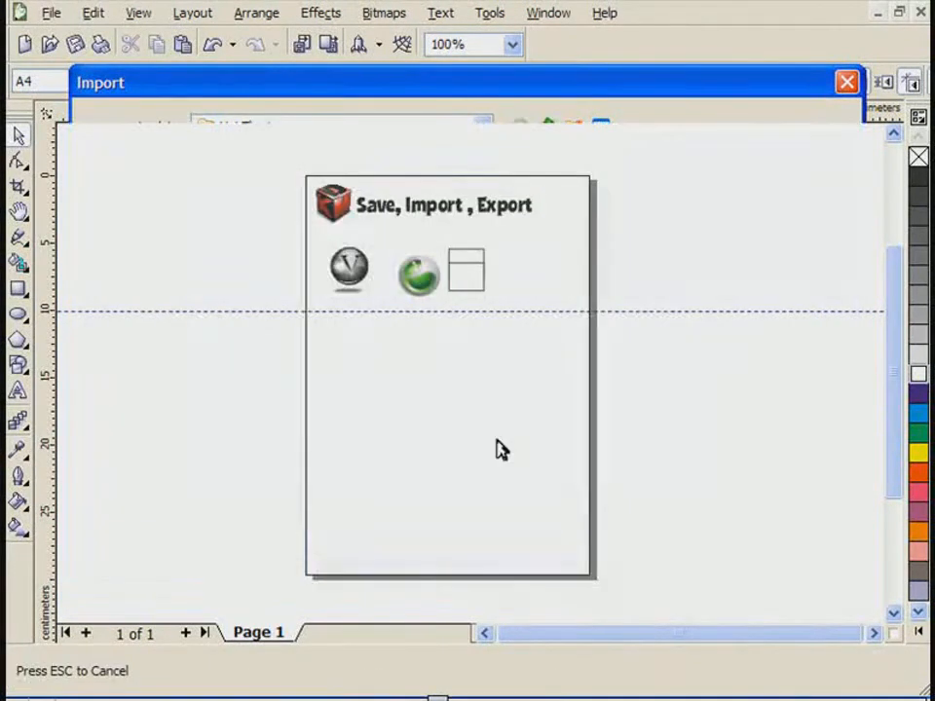
Place the imported picture and scale it down to about 9.3 by 6.1 cm, below the two ball logos.
{"action": "left_click", "coordinate": [334, 345]}
{"action": "left_click_drag", "start_coordinate": [323, 334], "coordinate": [678, 565]}
{"action": "left_click_drag", "start_coordinate": [757, 614], "coordinate": [274, 263]}
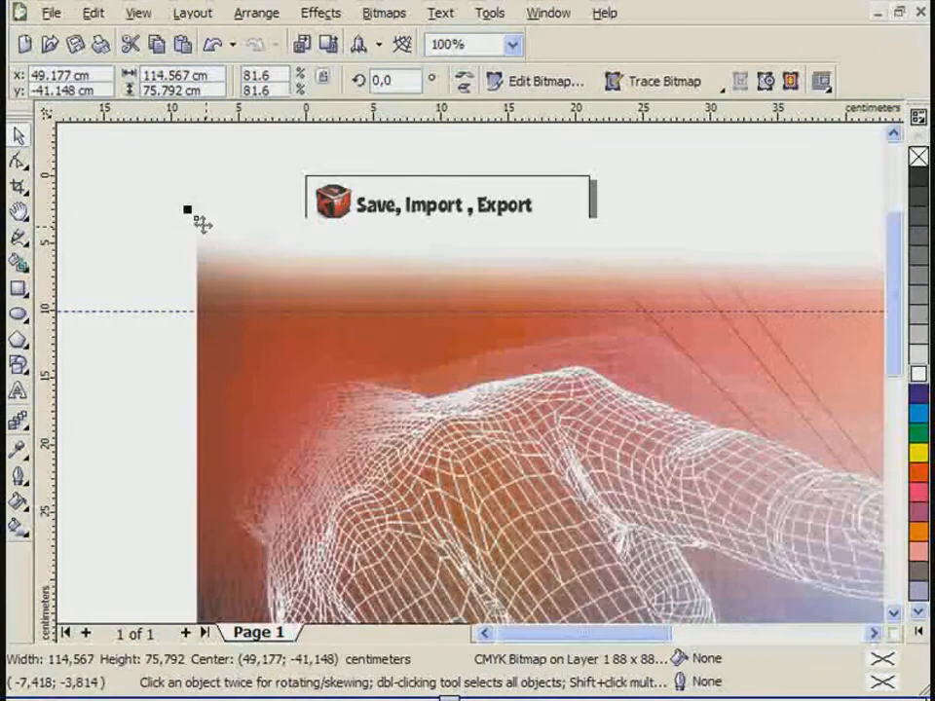
{"action": "left_click_drag", "start_coordinate": [187, 210], "coordinate": [728, 555]}
{"action": "left_click_drag", "start_coordinate": [798, 612], "coordinate": [239, 212]}
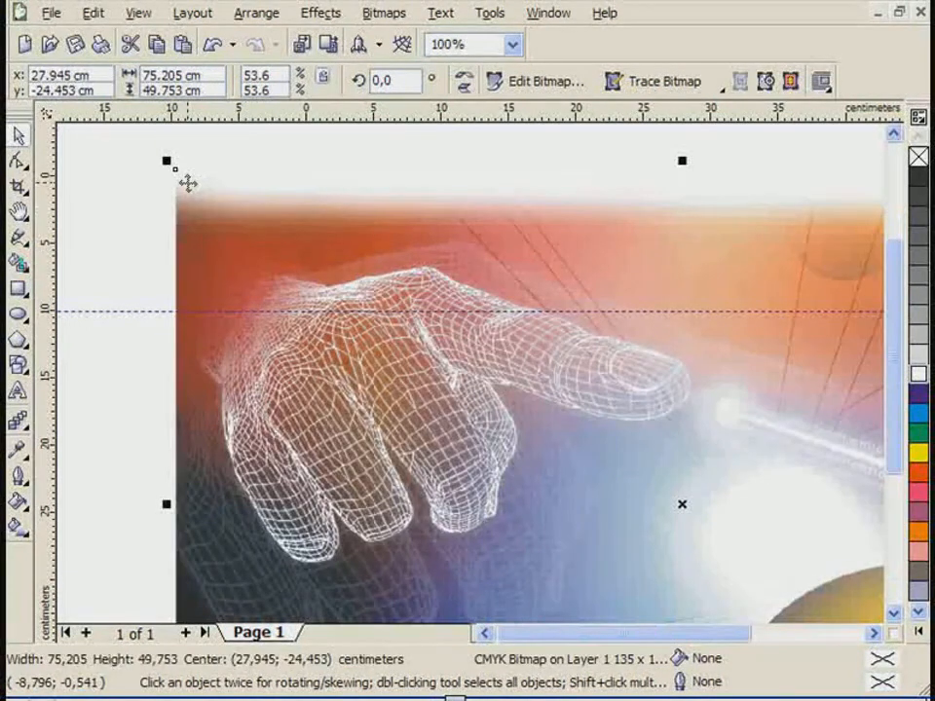
{"action": "left_click_drag", "start_coordinate": [188, 182], "coordinate": [617, 466]}
{"action": "left_click_drag", "start_coordinate": [693, 491], "coordinate": [405, 344]}
{"action": "scroll", "coordinate": [470, 371], "scroll_direction": "up", "scroll_amount": 2}
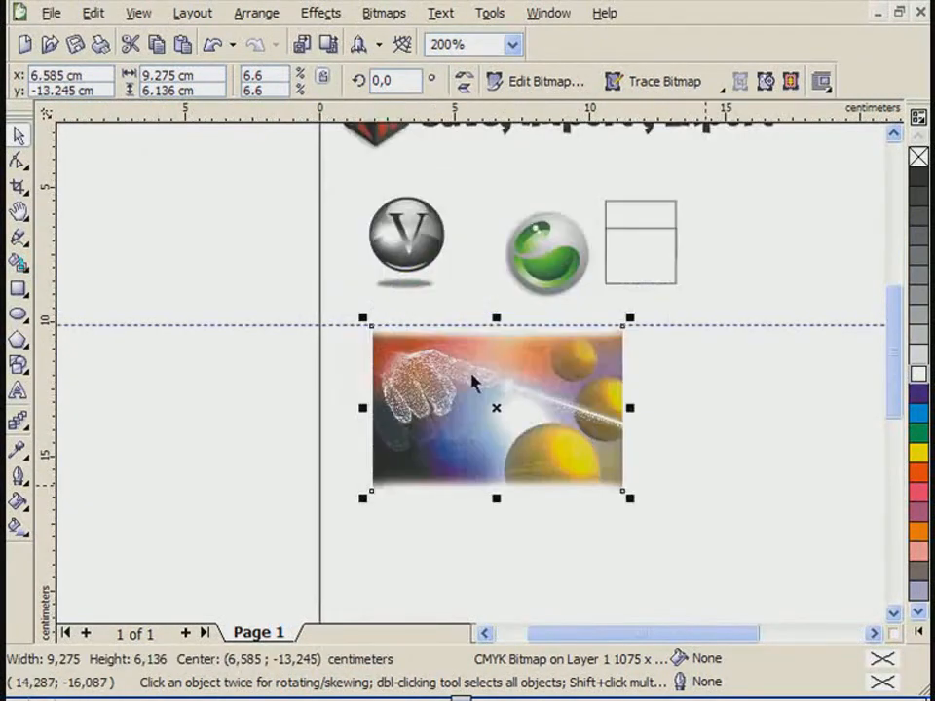
Deselect the picture, then select the green ball logo and start exporting it.
{"action": "scroll", "coordinate": [756, 274], "scroll_direction": "down", "scroll_amount": 1}
{"action": "left_click", "coordinate": [892, 135]}
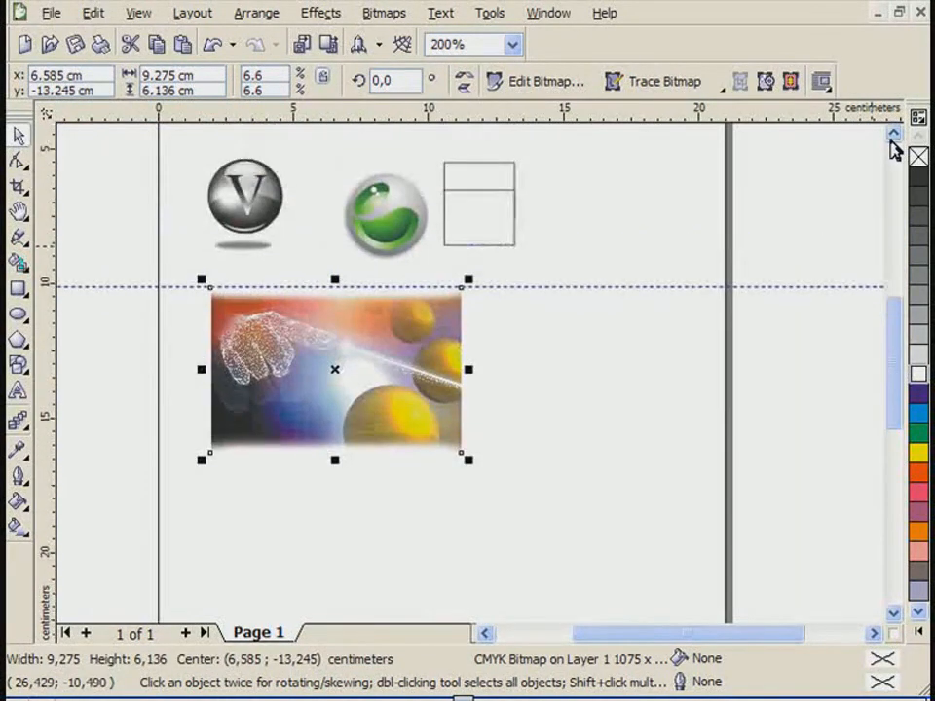
{"action": "left_click", "coordinate": [892, 135]}
{"action": "left_click", "coordinate": [892, 135]}
{"action": "left_click", "coordinate": [892, 135]}
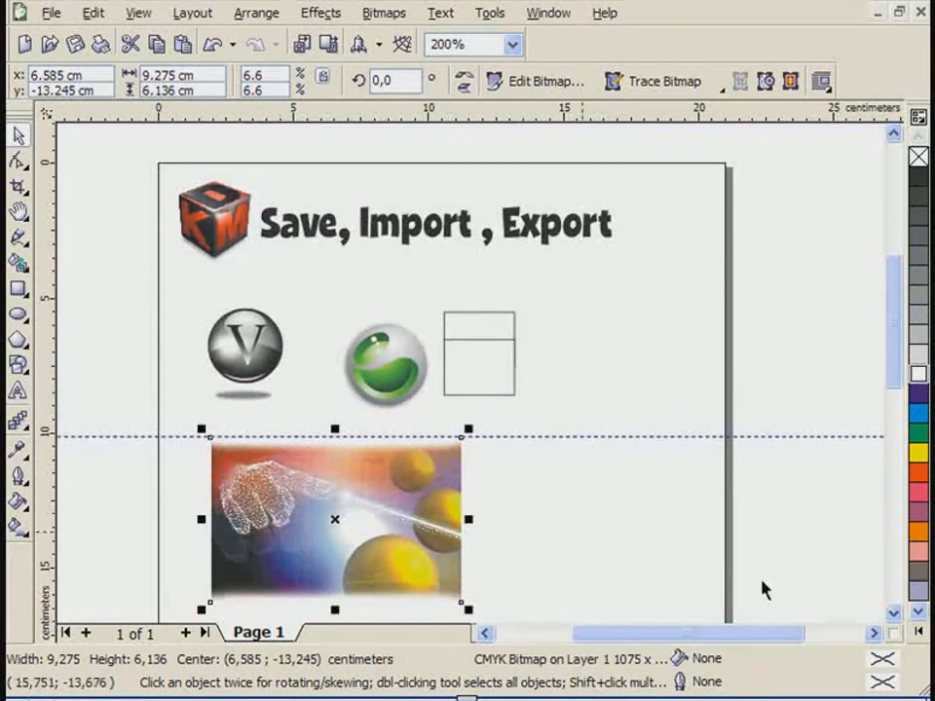
{"action": "left_click", "coordinate": [894, 613]}
{"action": "left_click", "coordinate": [670, 527]}
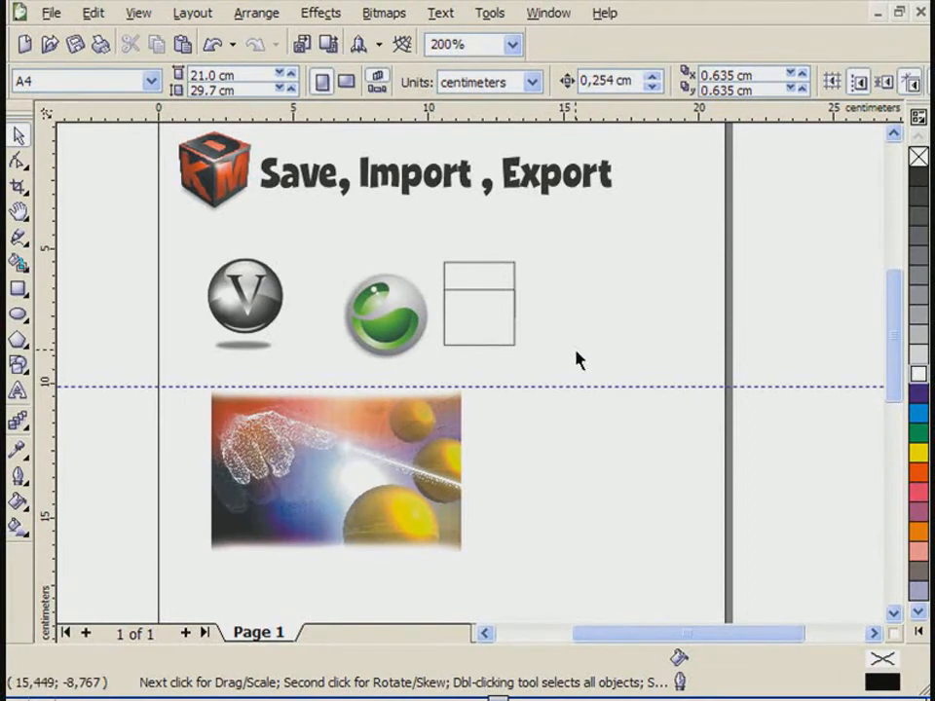
{"action": "left_click", "coordinate": [376, 298]}
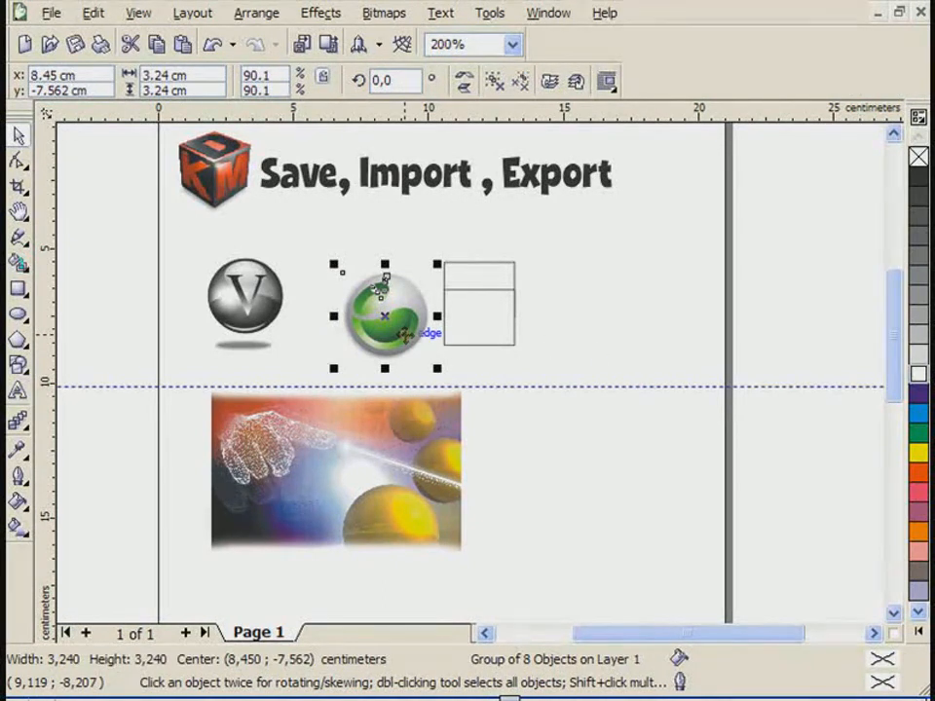
{"action": "left_click", "coordinate": [48, 14]}
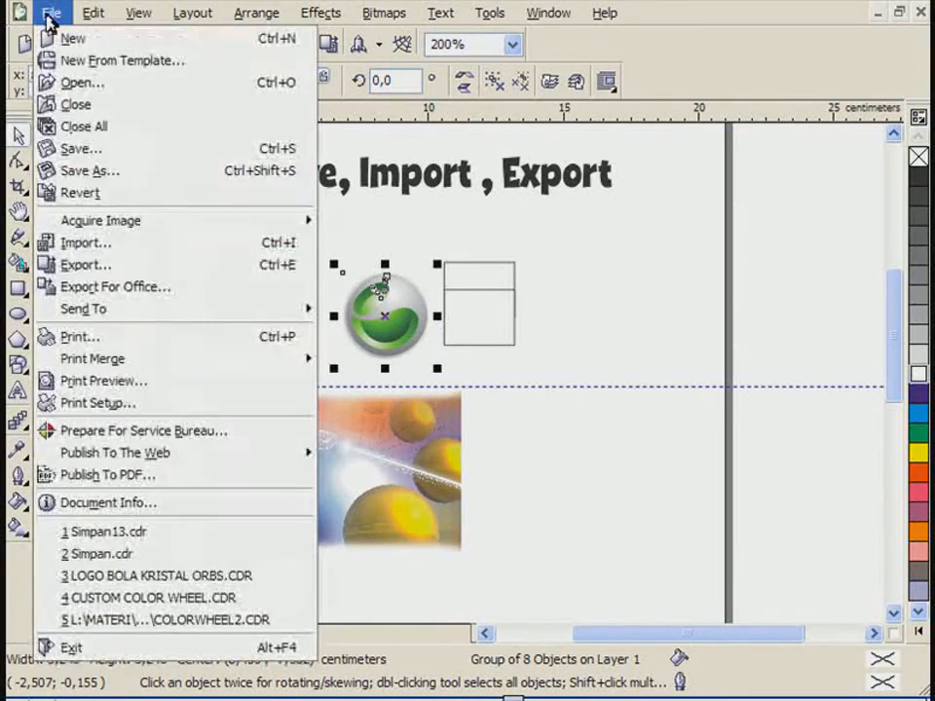
{"action": "left_click", "coordinate": [98, 268]}
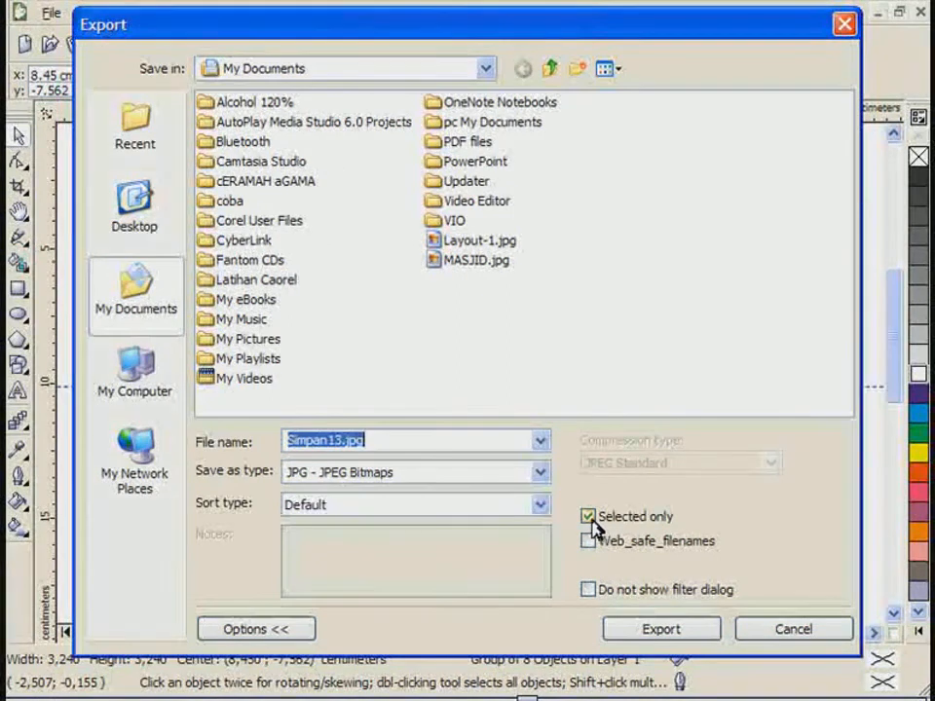
Turn the Selected only export option off and back on, moving the dialog aside to check the selected green logo.
{"action": "left_click_drag", "start_coordinate": [421, 29], "coordinate": [687, 0]}
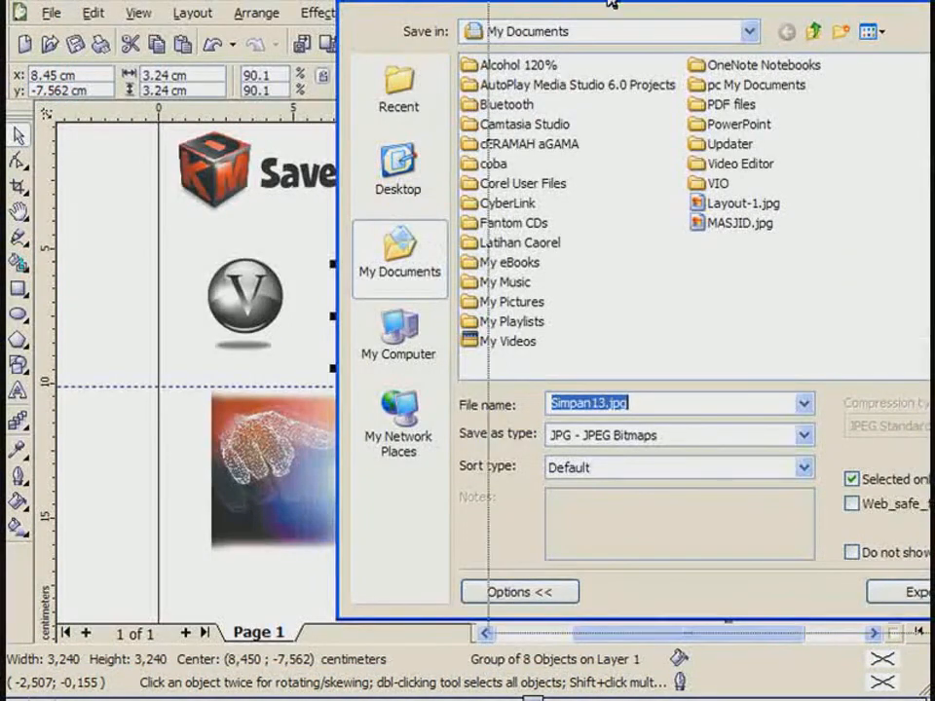
{"action": "left_click_drag", "start_coordinate": [557, 1], "coordinate": [719, 10]}
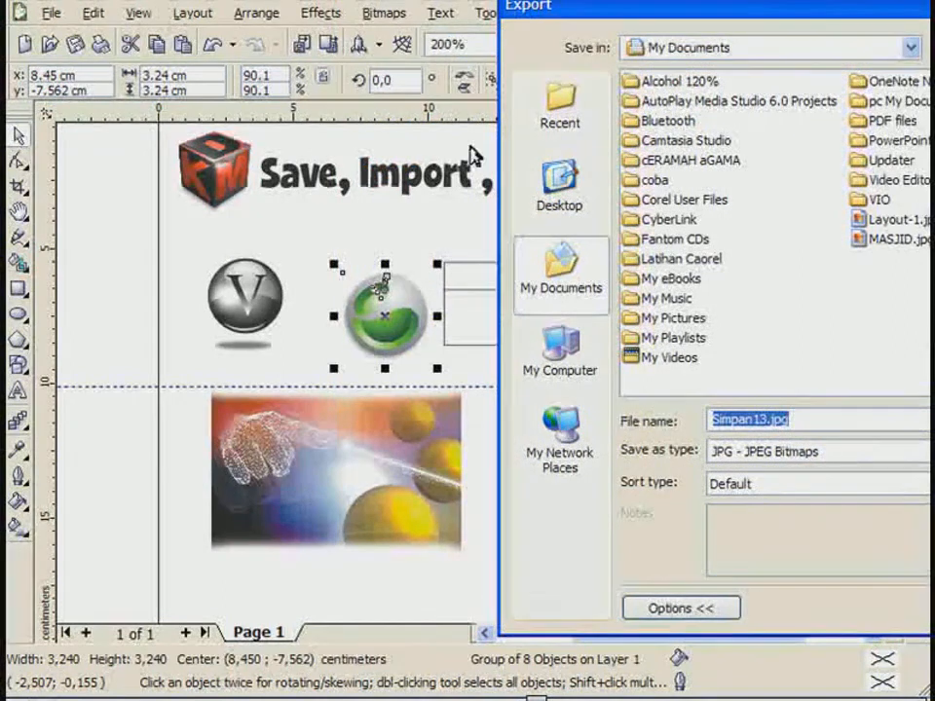
{"action": "left_click_drag", "start_coordinate": [538, 8], "coordinate": [146, 14]}
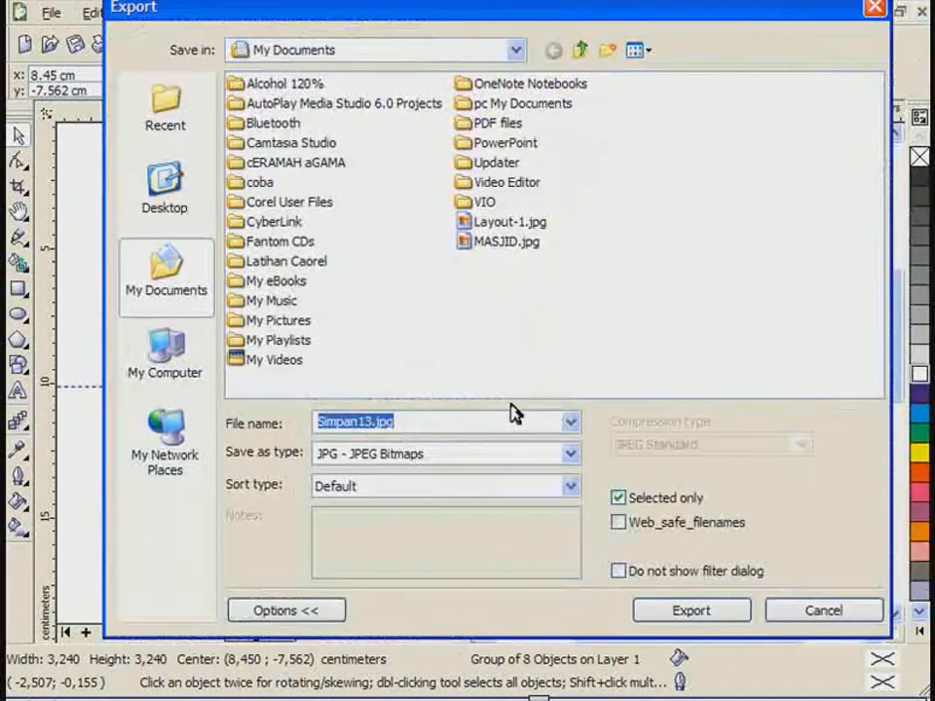
{"action": "left_click", "coordinate": [620, 499]}
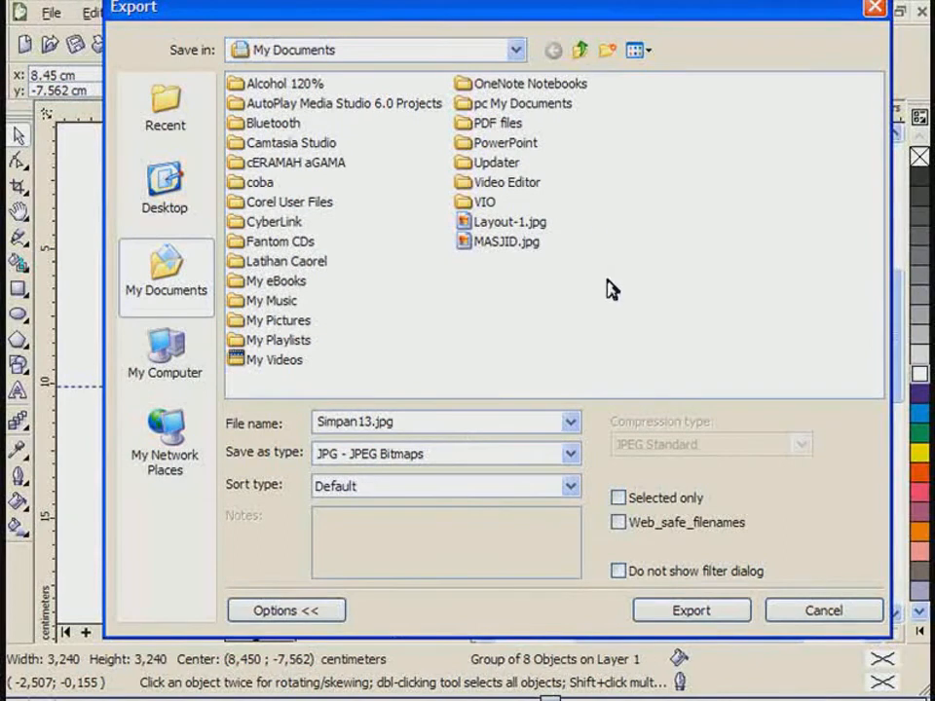
{"action": "left_click", "coordinate": [411, 421]}
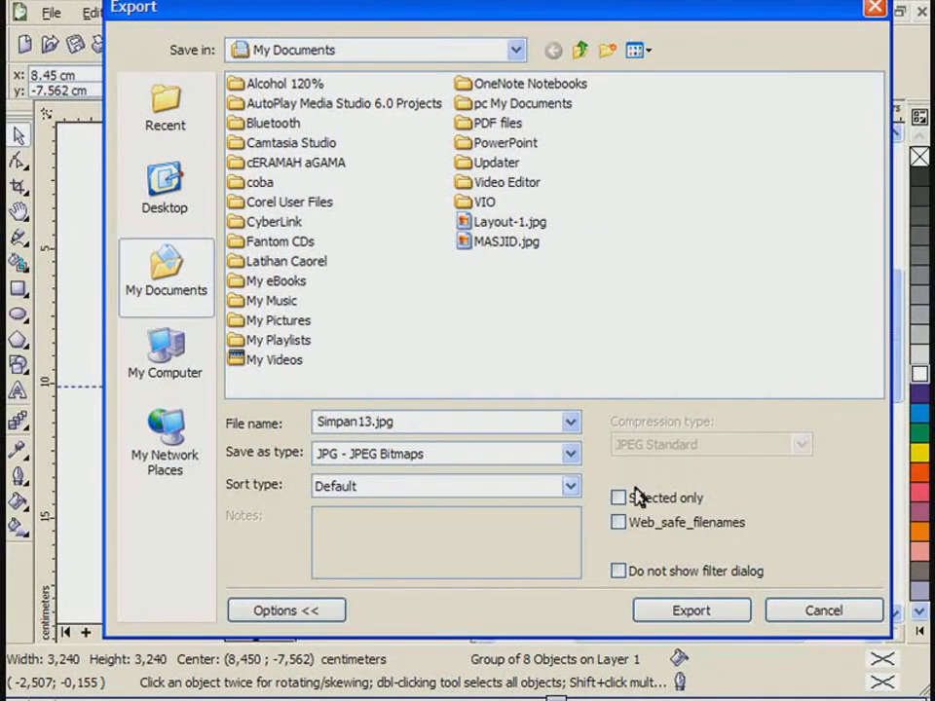
{"action": "left_click_drag", "start_coordinate": [503, 26], "coordinate": [735, 13]}
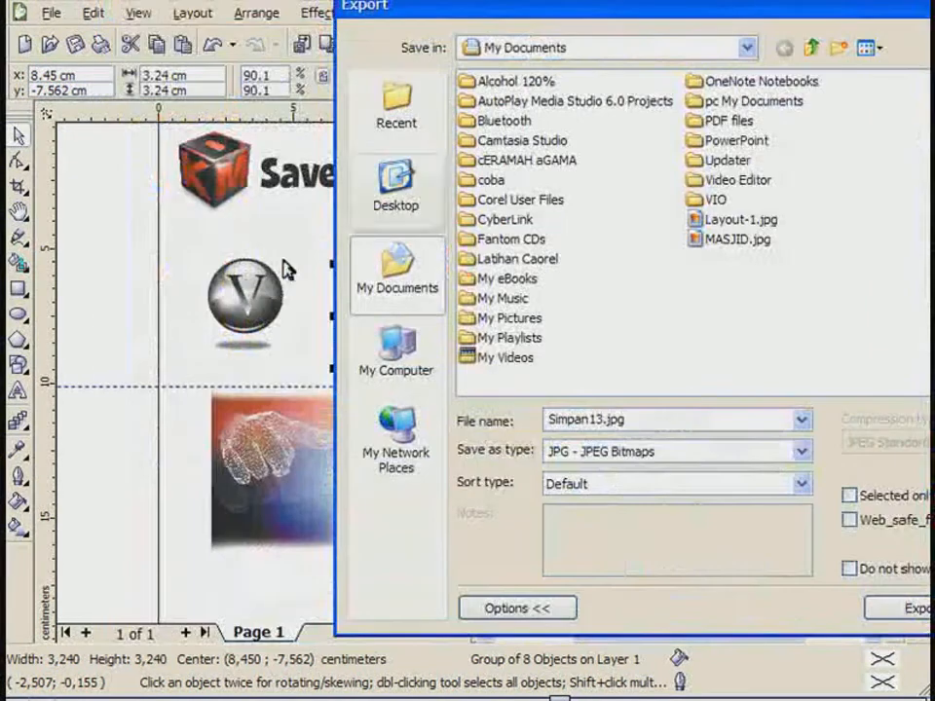
{"action": "left_click_drag", "start_coordinate": [503, 14], "coordinate": [647, 16]}
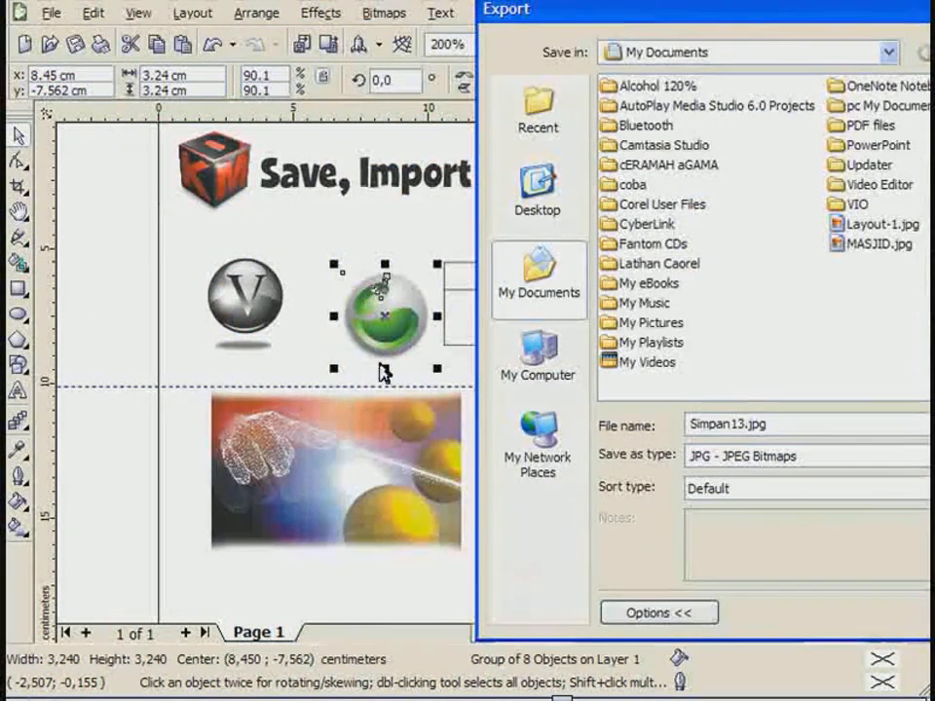
{"action": "left_click_drag", "start_coordinate": [577, 15], "coordinate": [235, 13]}
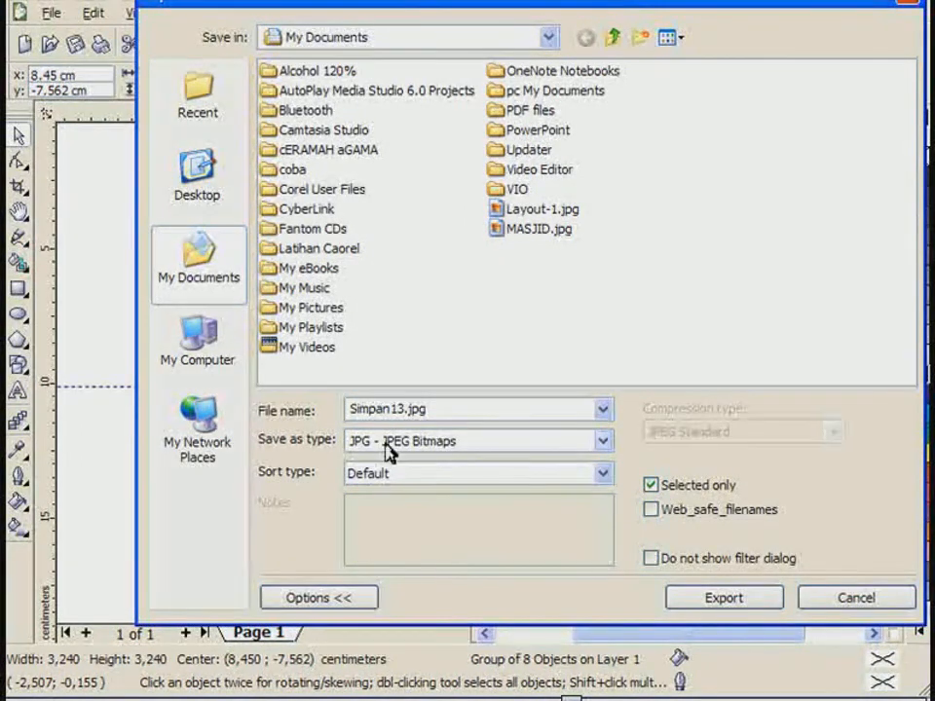
Look through the available export file types and keep JPG - JPEG Bitmaps.
{"action": "left_click", "coordinate": [476, 444]}
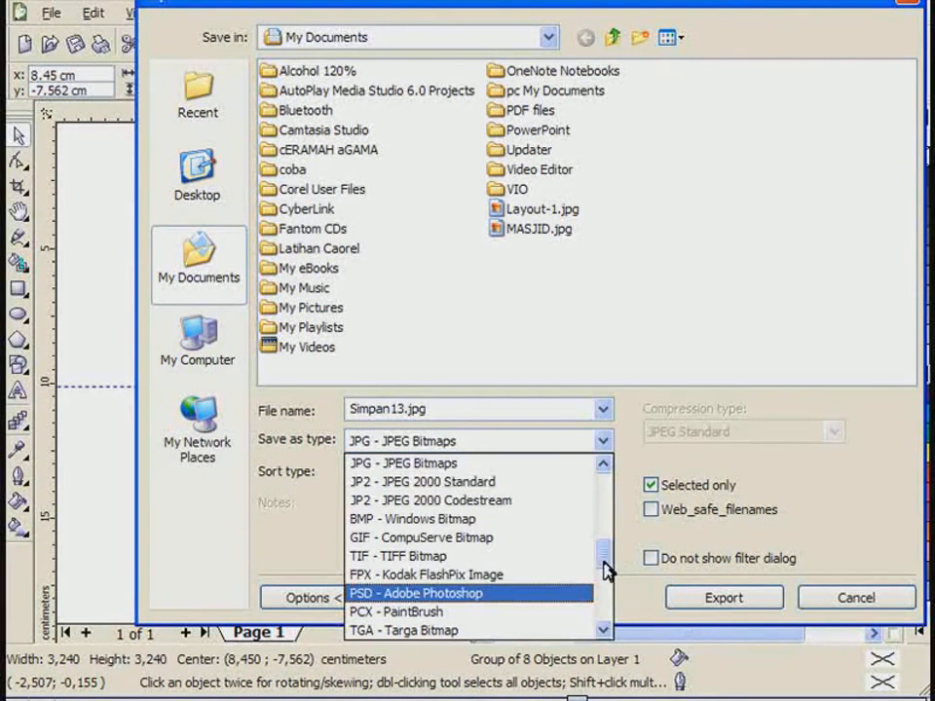
{"action": "left_click_drag", "start_coordinate": [605, 546], "coordinate": [607, 498]}
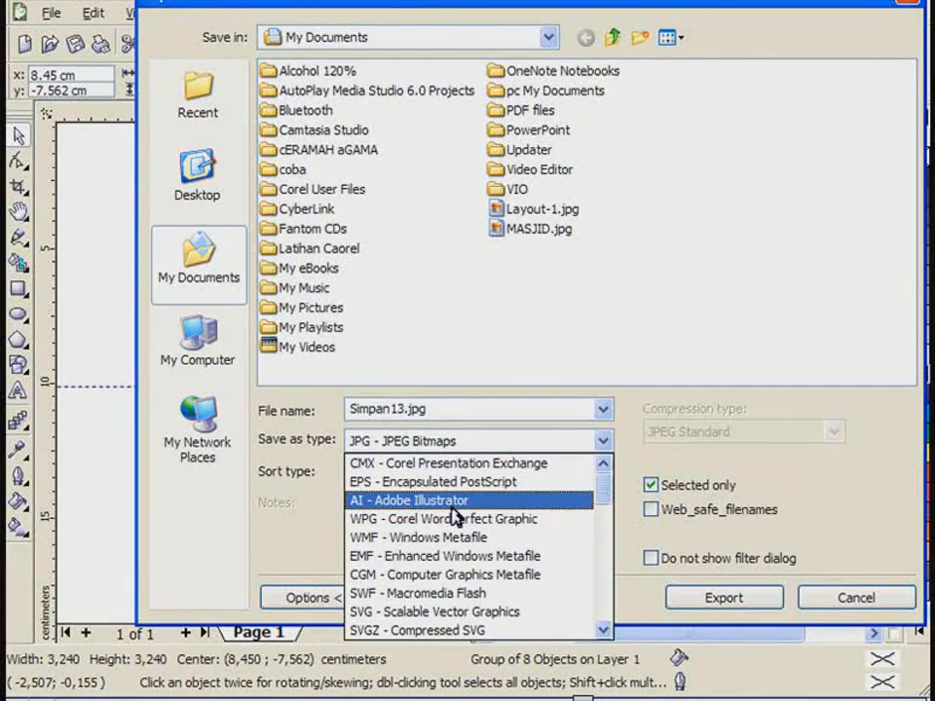
{"action": "left_click_drag", "start_coordinate": [604, 502], "coordinate": [603, 550]}
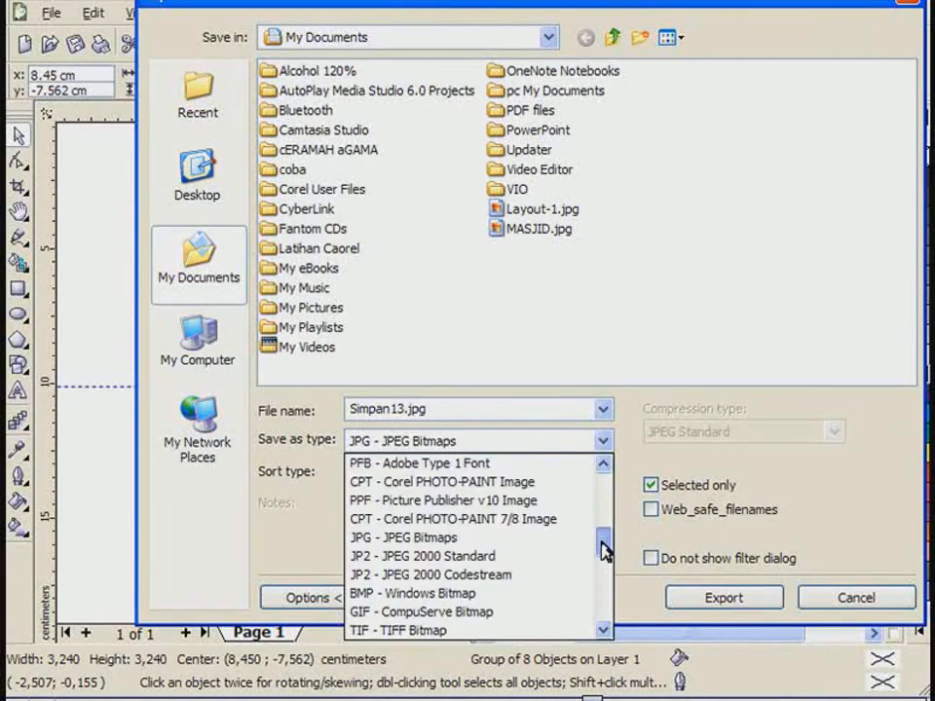
{"action": "left_click", "coordinate": [457, 446]}
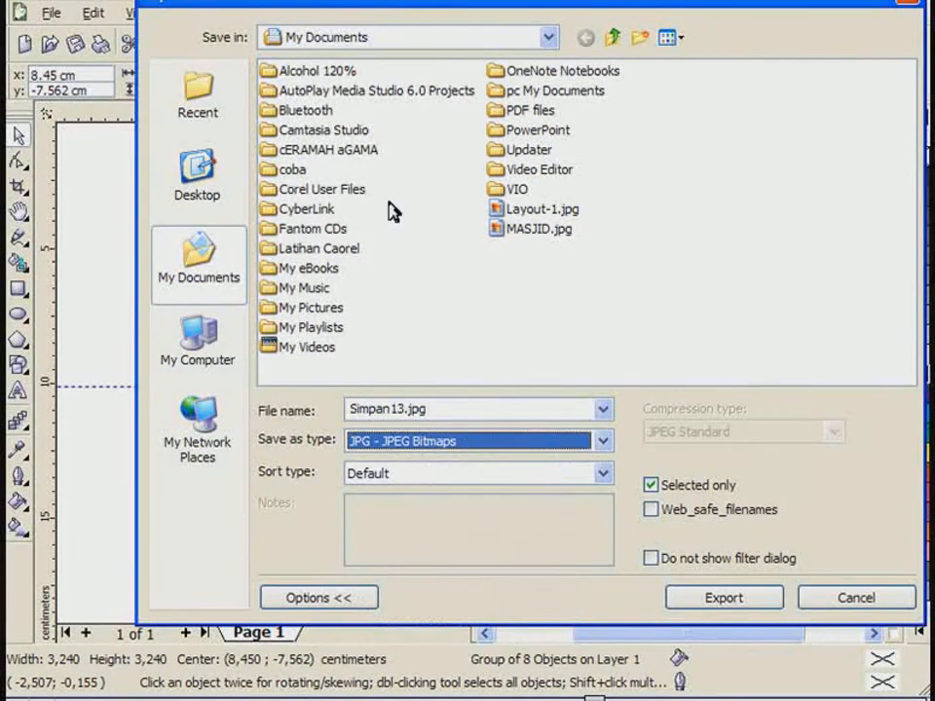
Name the JPG export logo, choose the Latihan Caorel folder, and export only the selected green ball logo.
{"action": "left_click_drag", "start_coordinate": [305, 14], "coordinate": [460, 14]}
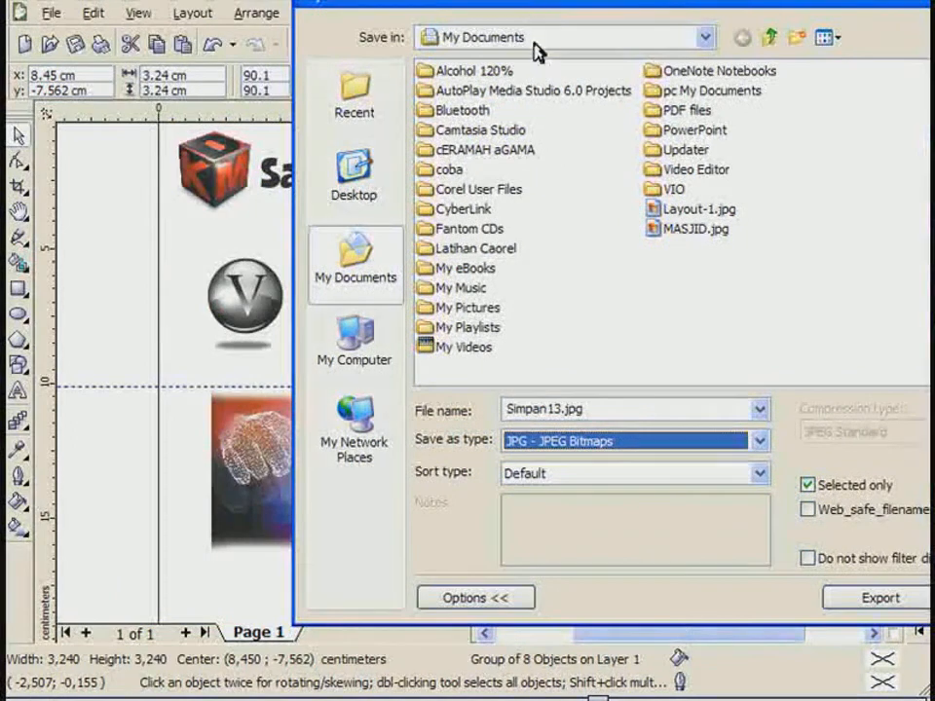
{"action": "left_click_drag", "start_coordinate": [521, 10], "coordinate": [358, 0]}
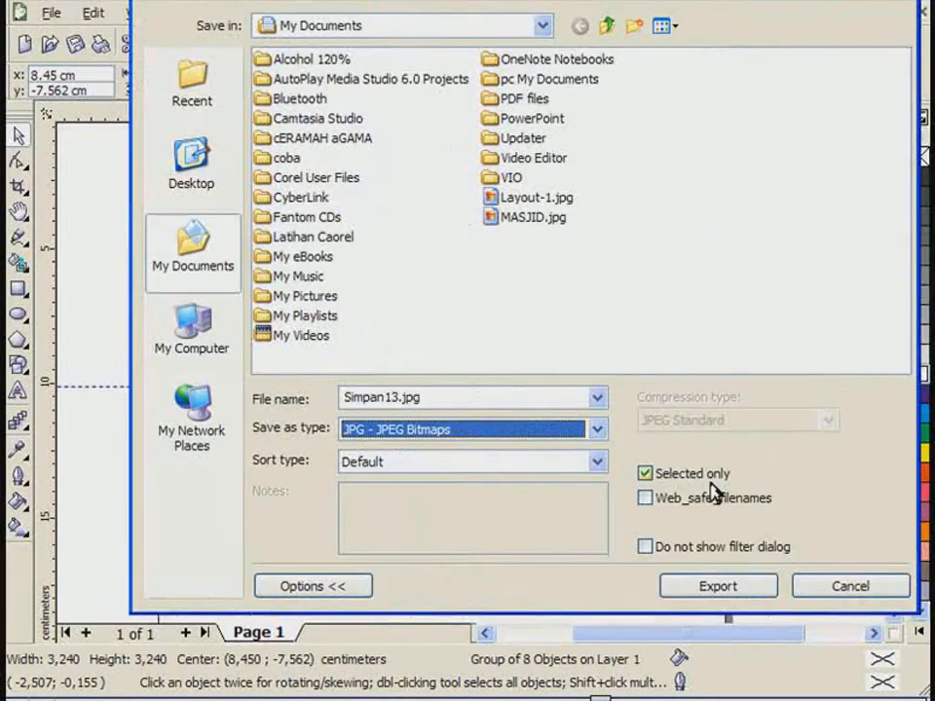
{"action": "double_click", "coordinate": [428, 399]}
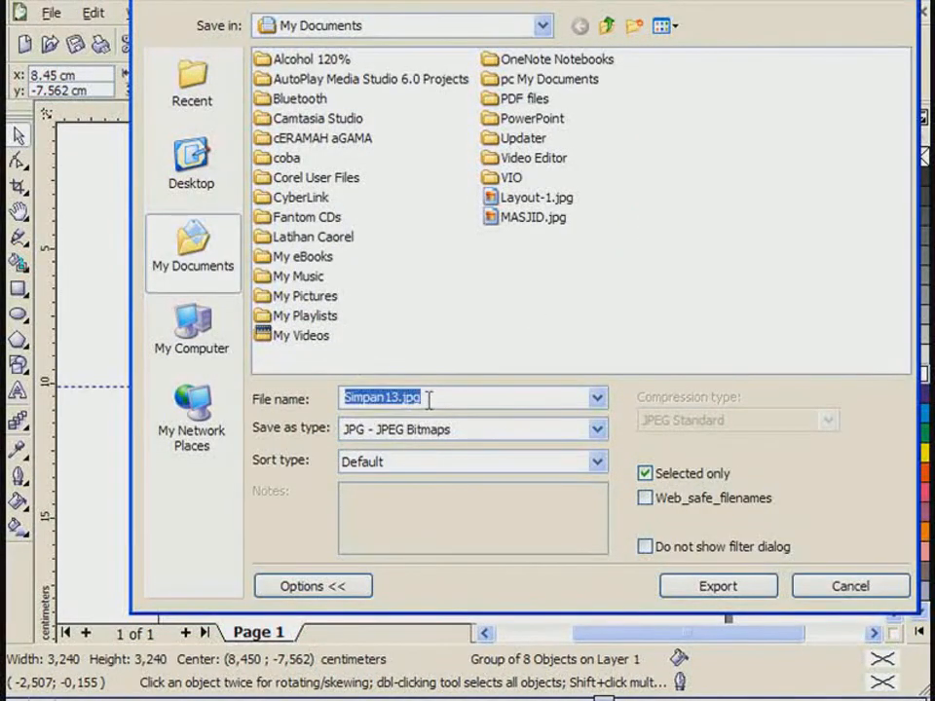
{"action": "type", "text": "logo"}
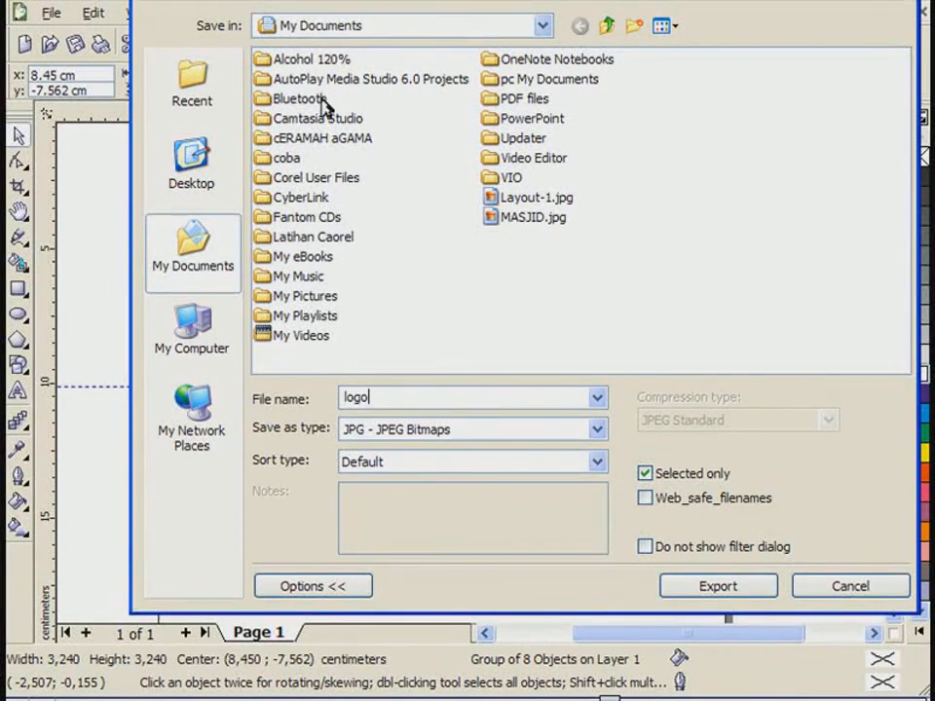
{"action": "double_click", "coordinate": [313, 237]}
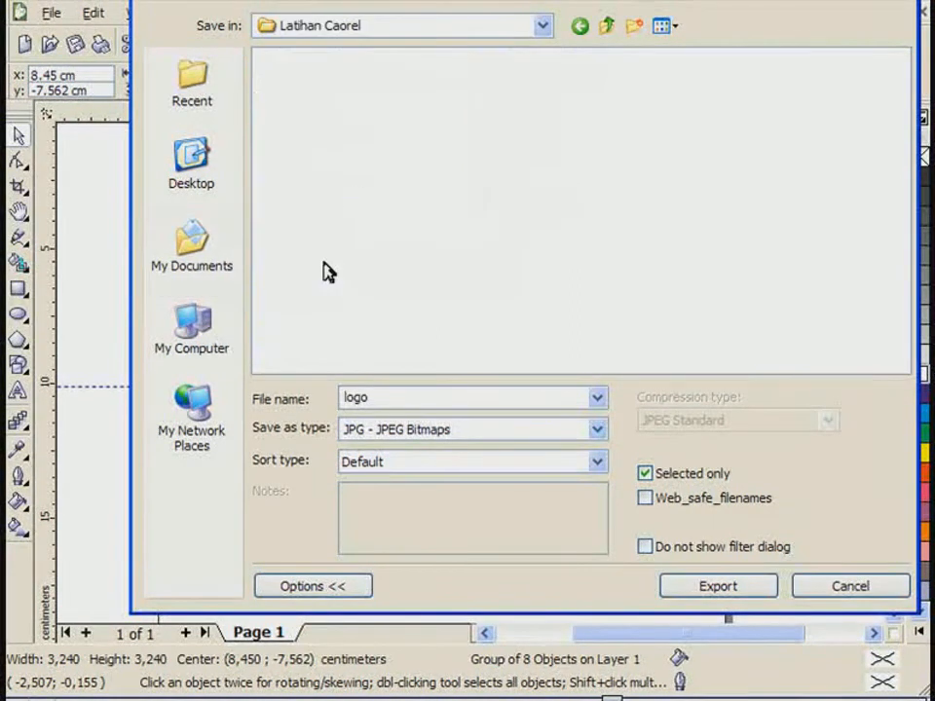
{"action": "double_click", "coordinate": [417, 399]}
{"action": "key", "text": "BackSpace"}
{"action": "type", "text": "logo"}
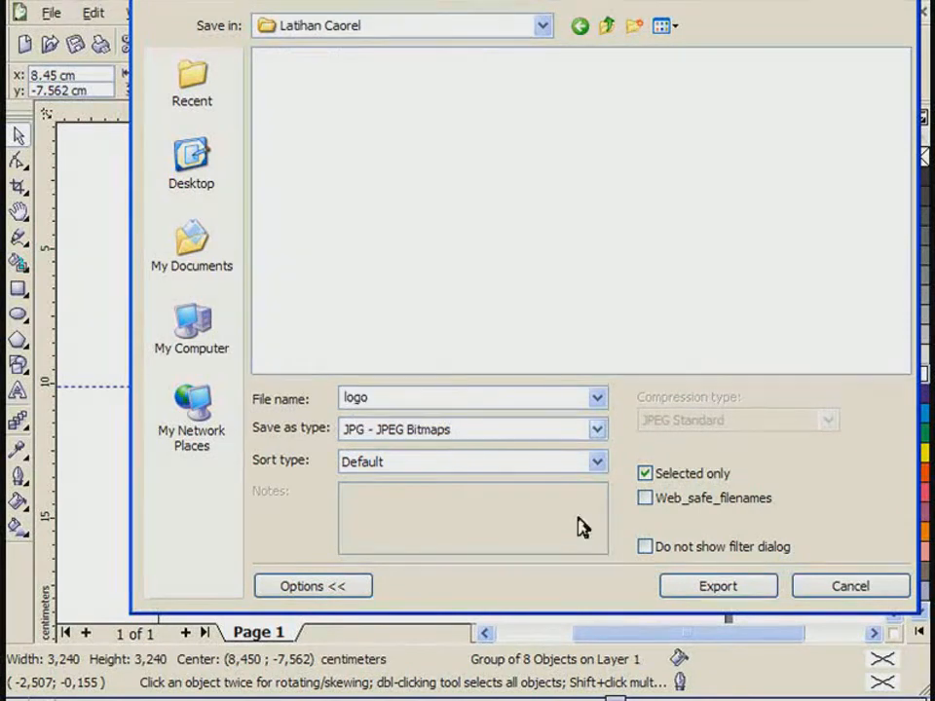
{"action": "left_click", "coordinate": [714, 589]}
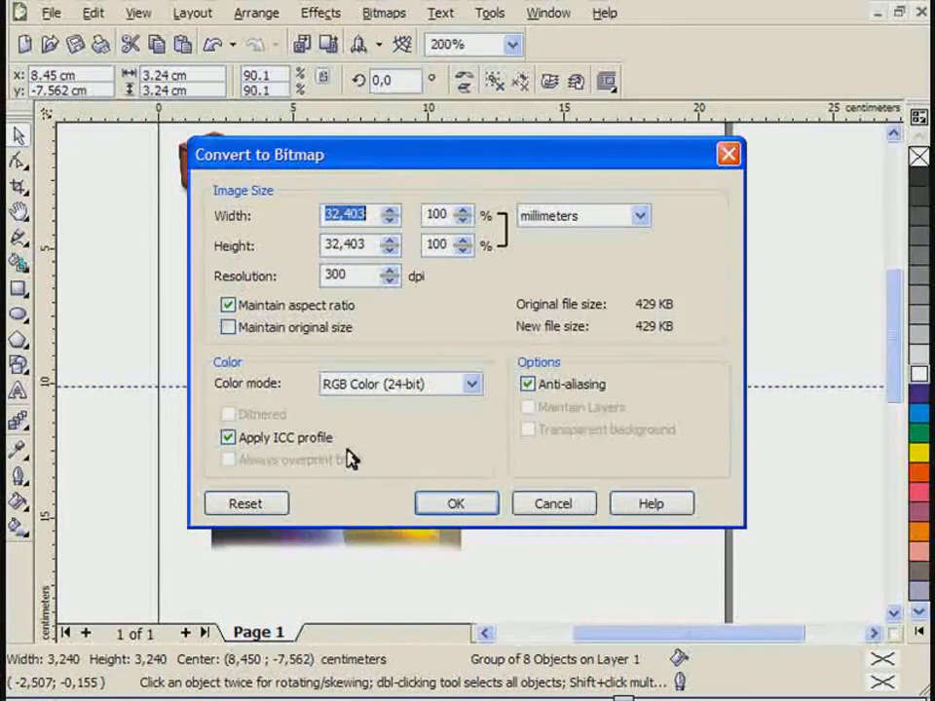
Keep RGB Color (24-bit) for the bitmap conversion, accept the JPEG export settings, and deselect the green logo.
{"action": "left_click", "coordinate": [454, 387]}
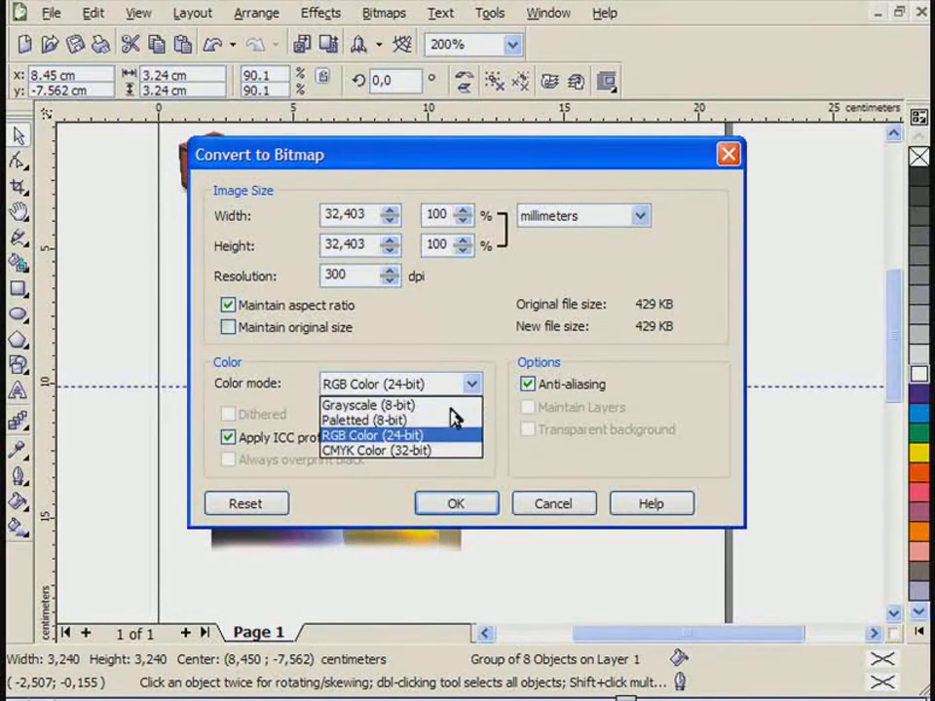
{"action": "left_click", "coordinate": [369, 438]}
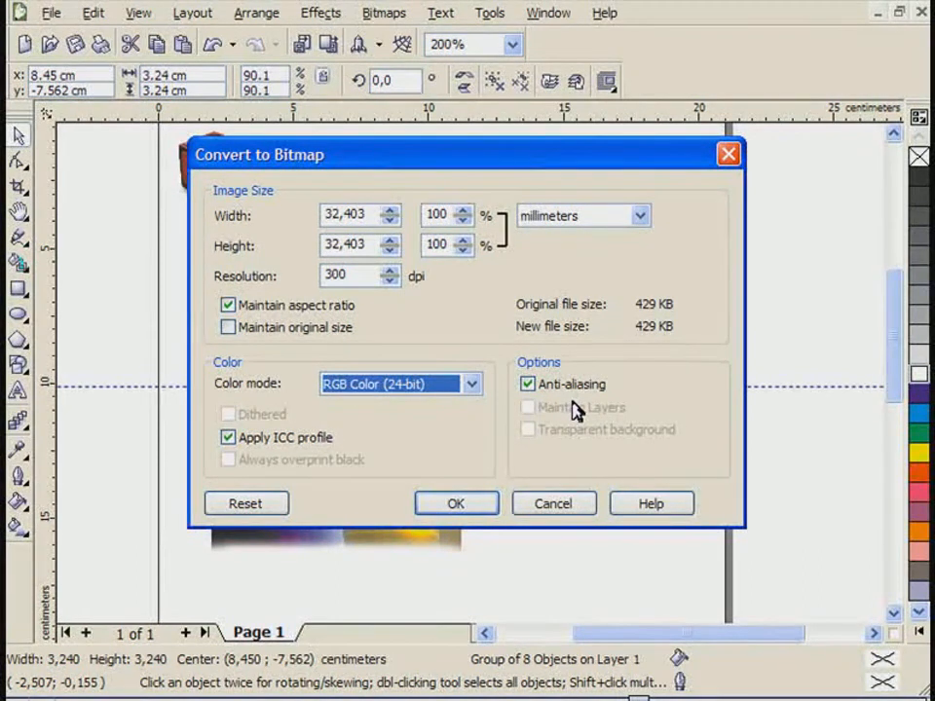
{"action": "left_click", "coordinate": [460, 508]}
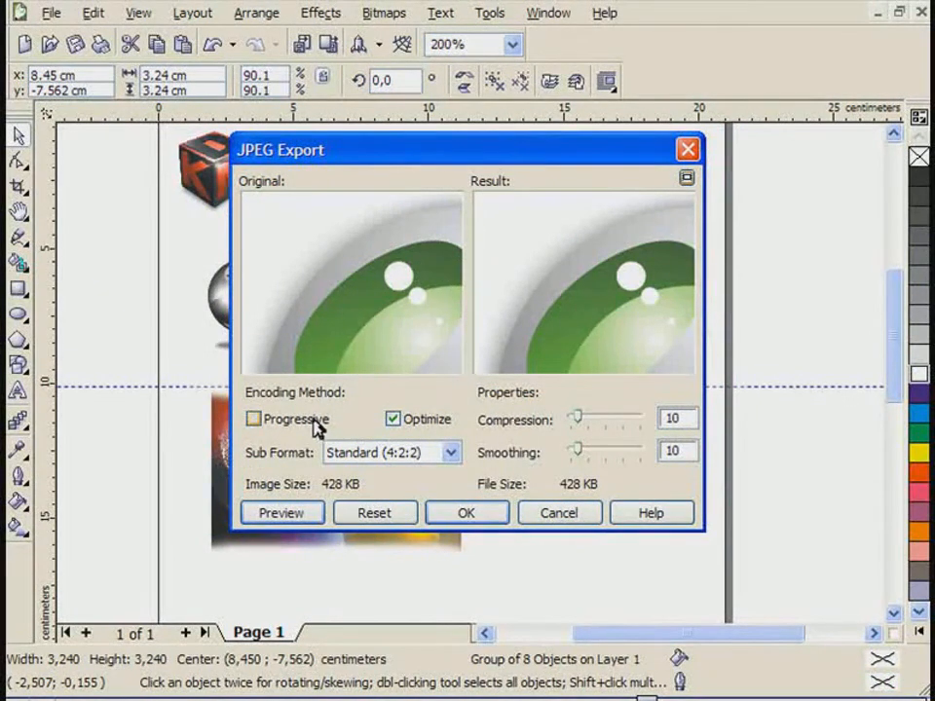
{"action": "left_click", "coordinate": [476, 518]}
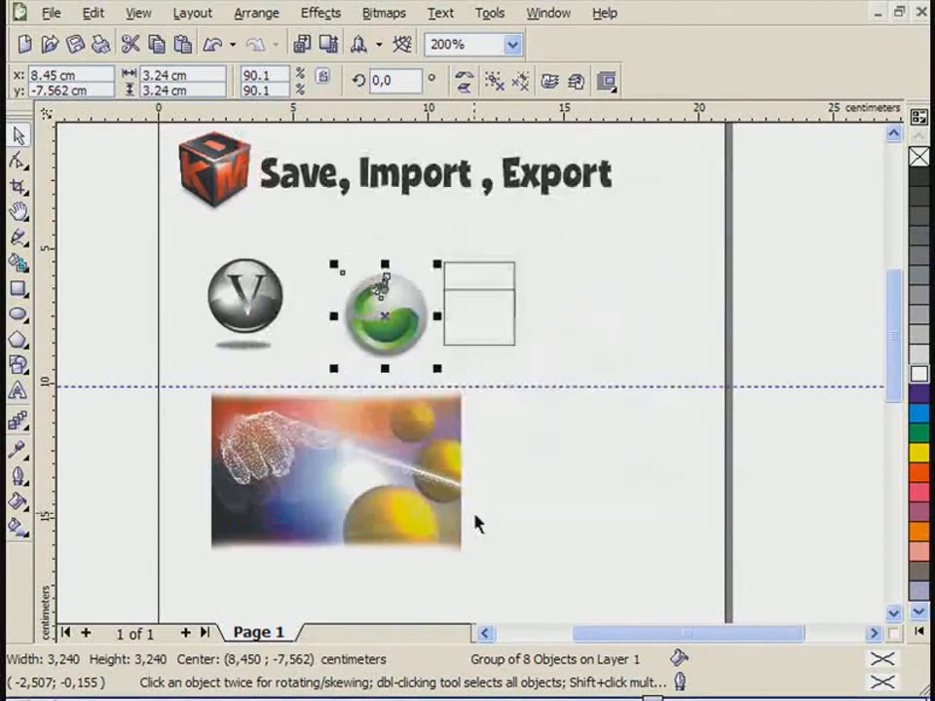
{"action": "left_click", "coordinate": [606, 294]}
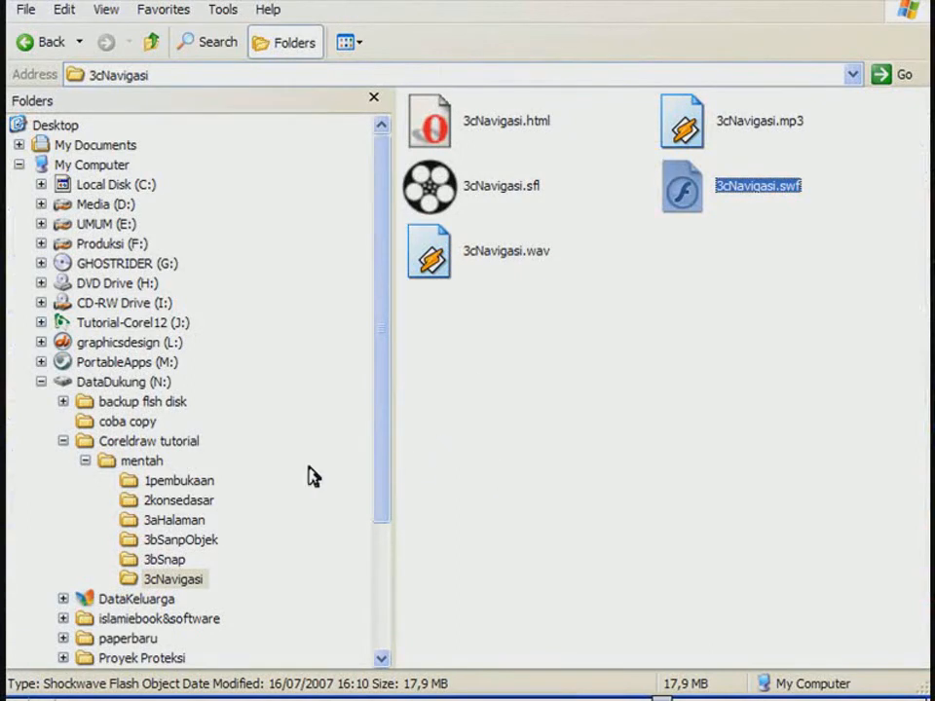
Open logo.jpg from the Latihan Caorel folder in Windows Explorer to check it, close it and return to CorelDRAW.
{"action": "left_click", "coordinate": [18, 144]}
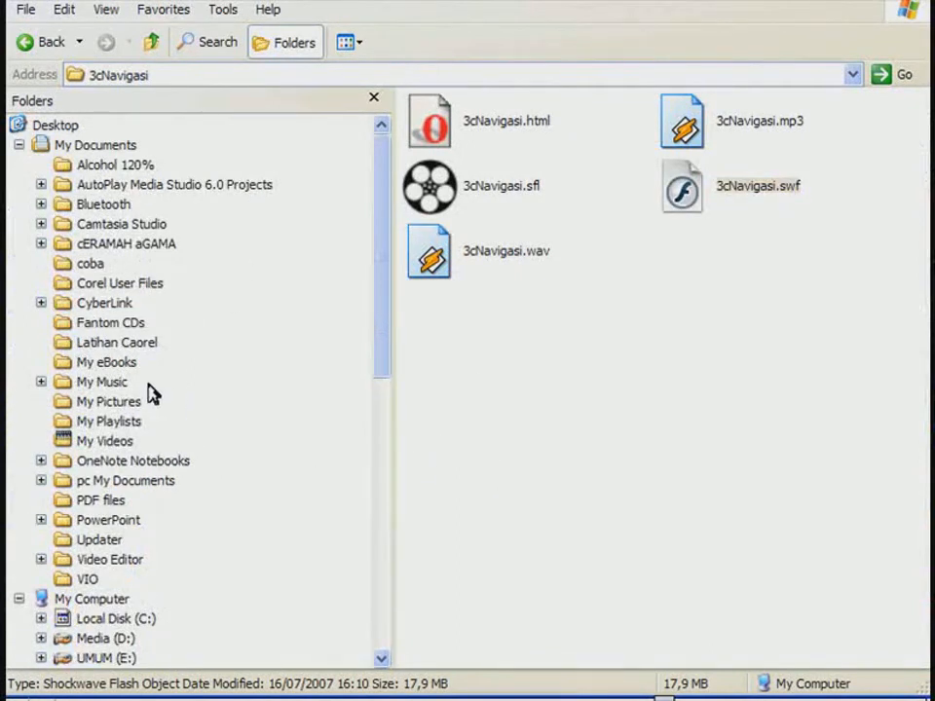
{"action": "scroll", "coordinate": [151, 393], "scroll_direction": "down", "scroll_amount": 1}
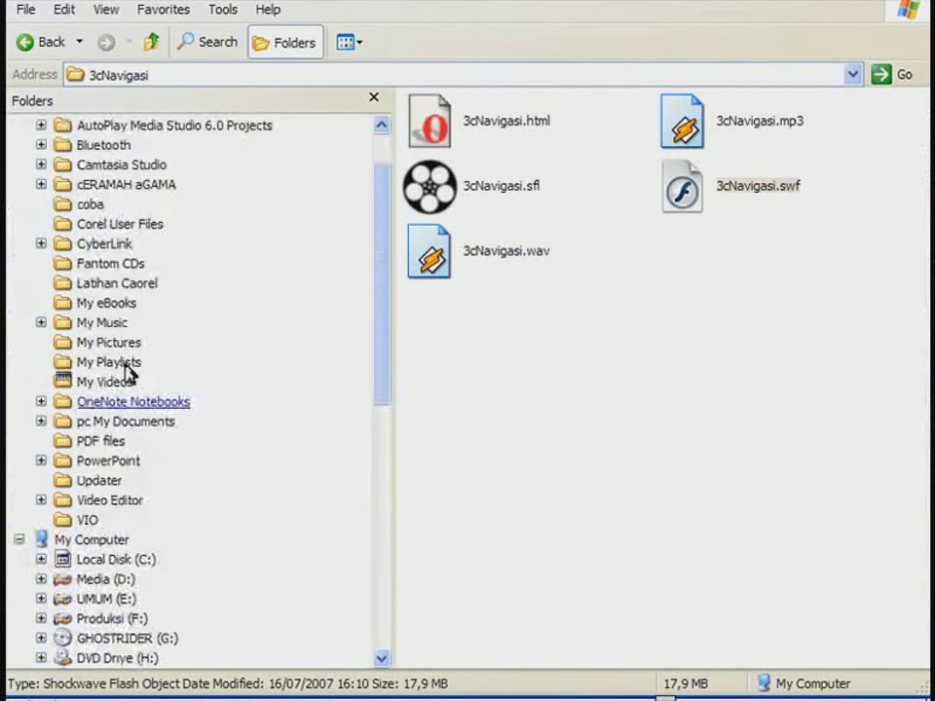
{"action": "left_click", "coordinate": [119, 283]}
{"action": "double_click", "coordinate": [452, 122]}
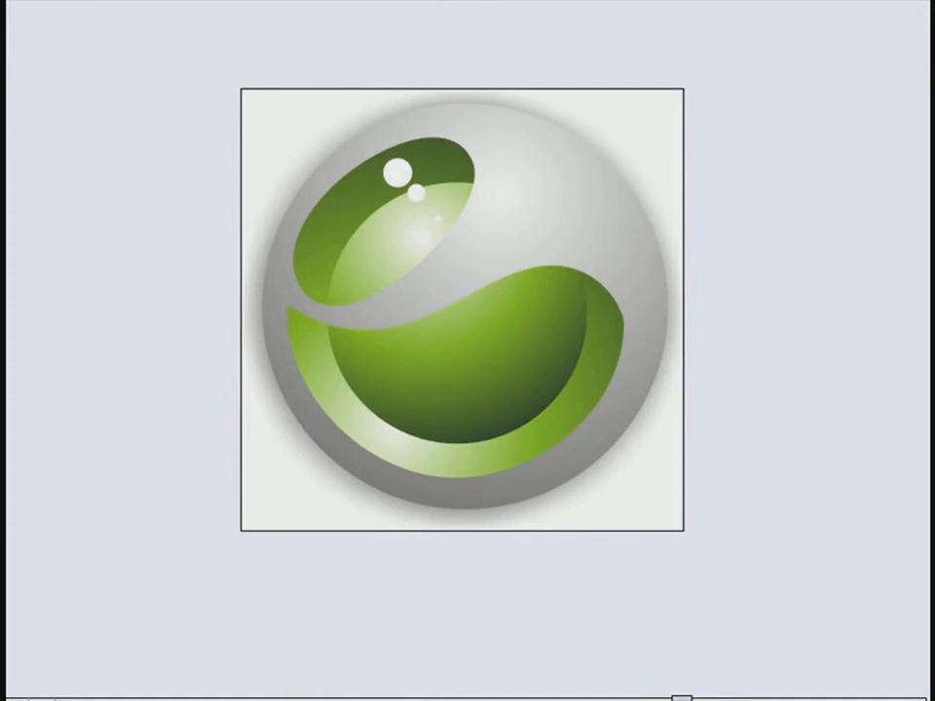
{"action": "left_click", "coordinate": [918, 2]}
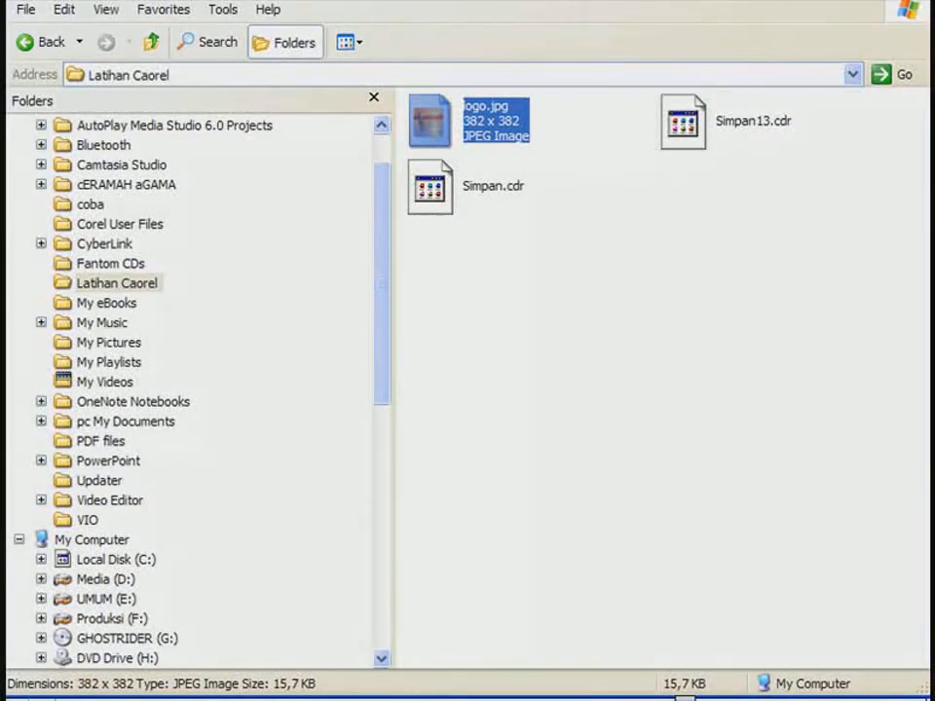
{"action": "left_click", "coordinate": [263, 699]}
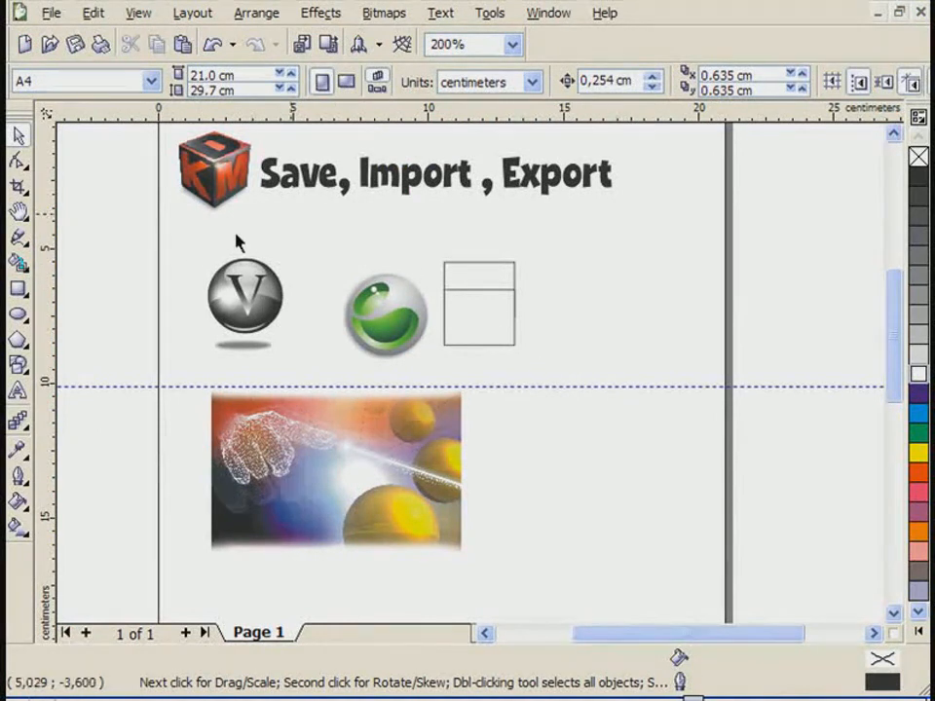
Select the black V ball logo and start Export For Office with Microsoft Office as the target.
{"action": "left_click_drag", "start_coordinate": [316, 238], "coordinate": [204, 369]}
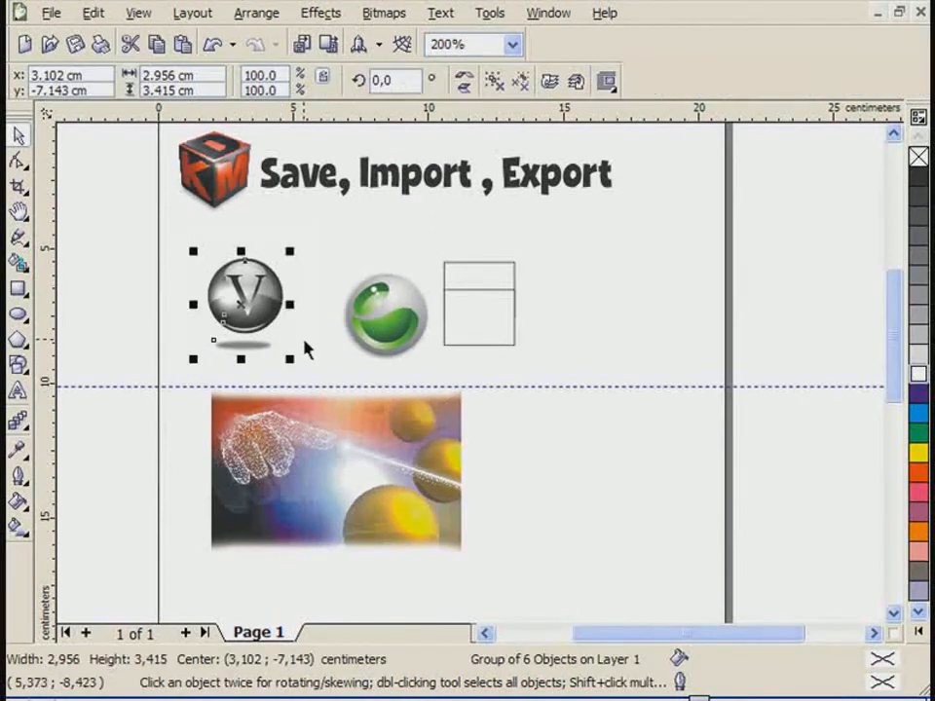
{"action": "left_click", "coordinate": [54, 14]}
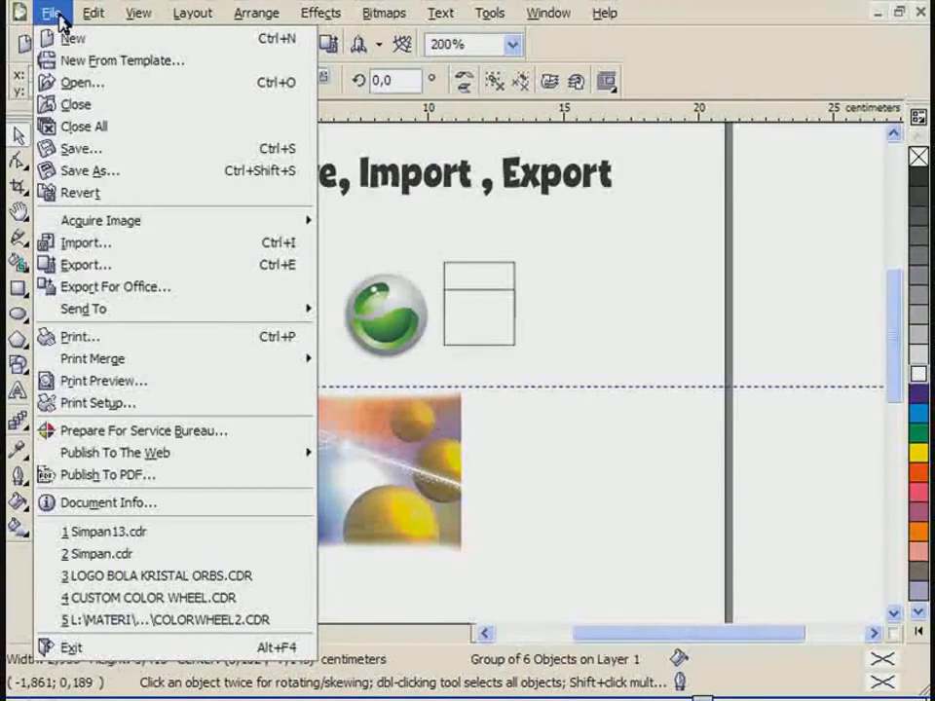
{"action": "left_click", "coordinate": [113, 290]}
{"action": "left_click", "coordinate": [610, 58]}
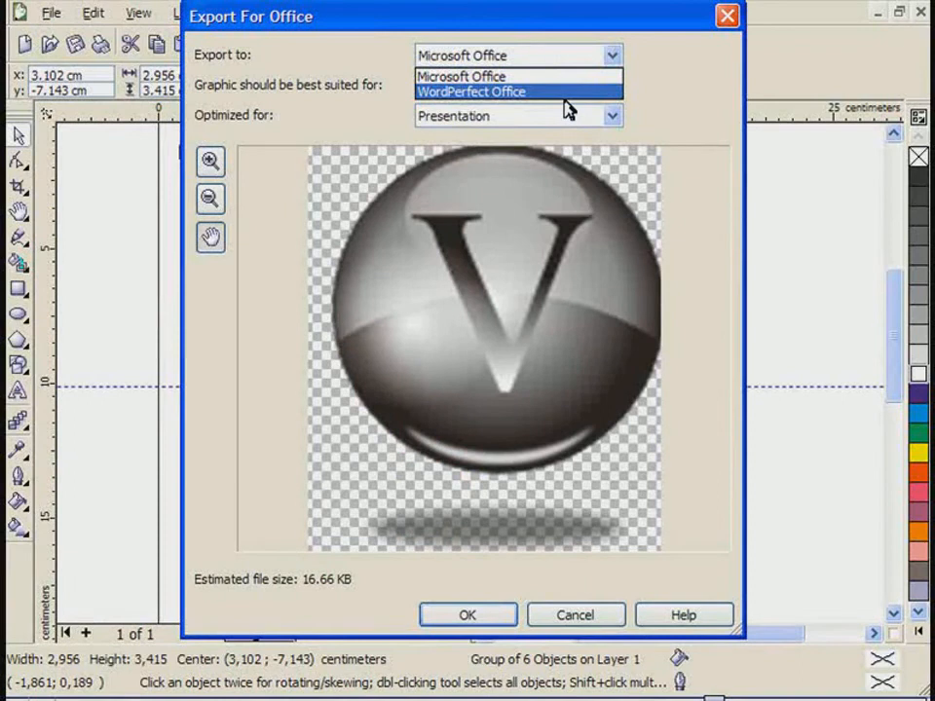
{"action": "left_click", "coordinate": [449, 78]}
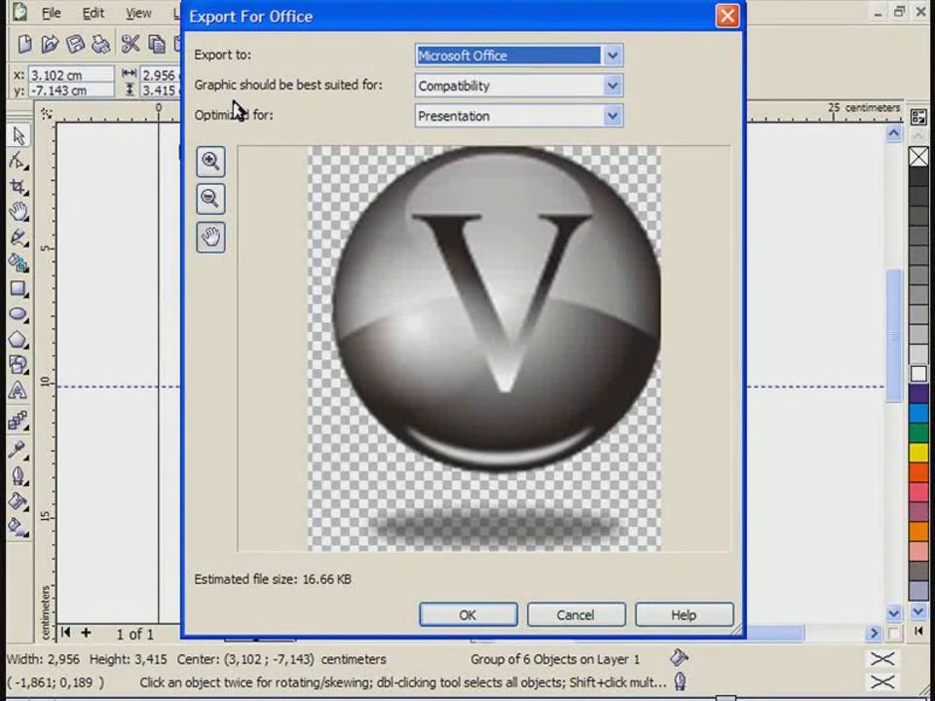
Try Editing as the graphic's best-suited purpose to compare its preview, and return the setting to Compatibility.
{"action": "left_click", "coordinate": [489, 90]}
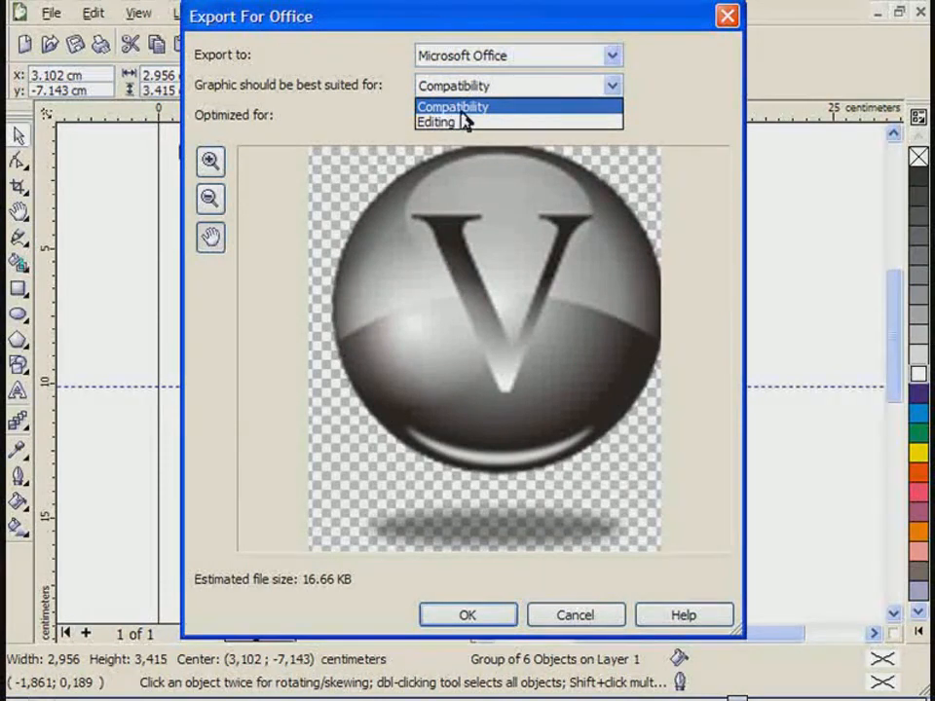
{"action": "left_click", "coordinate": [463, 112]}
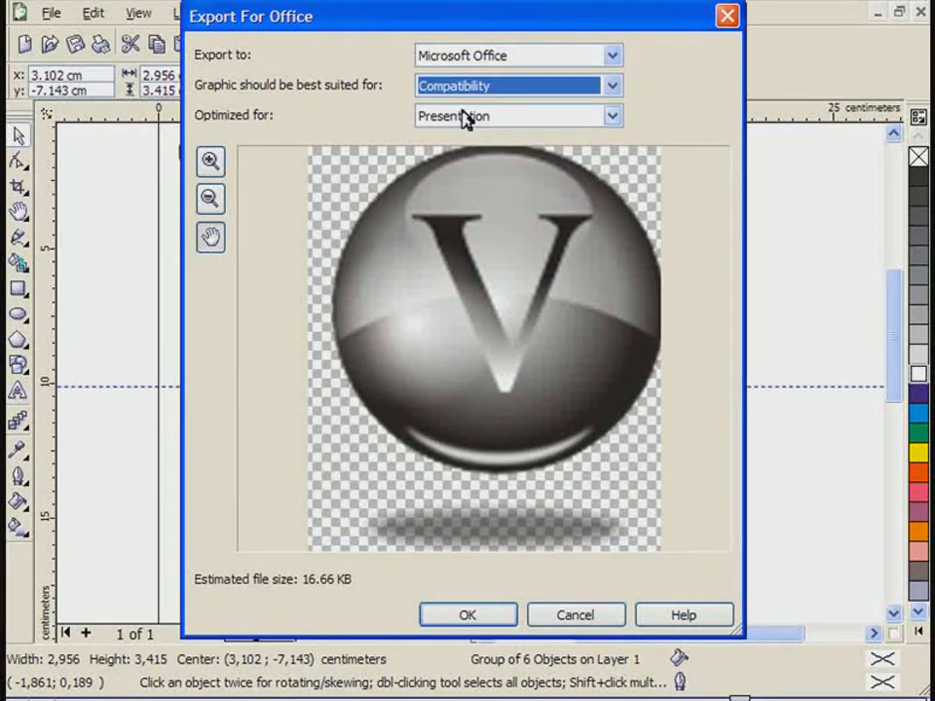
{"action": "left_click", "coordinate": [486, 91]}
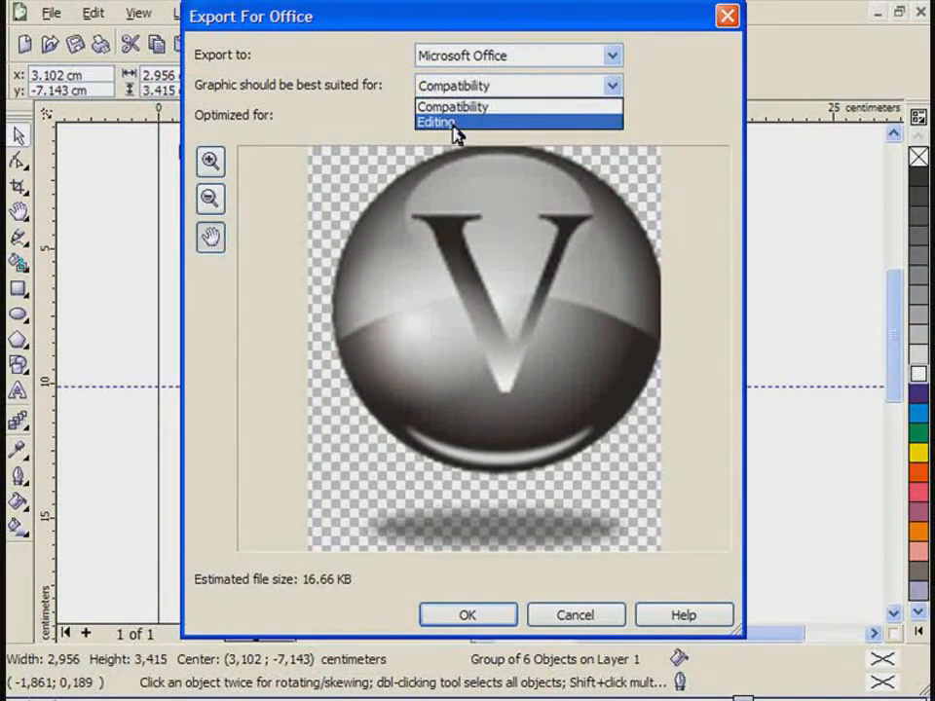
{"action": "left_click", "coordinate": [455, 123]}
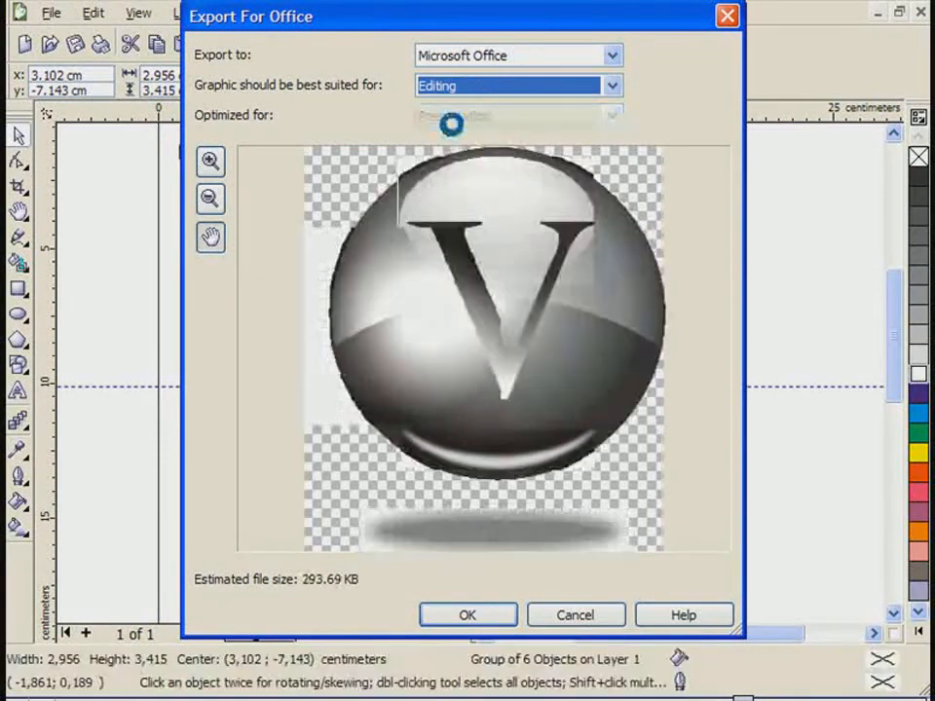
{"action": "left_click", "coordinate": [494, 93]}
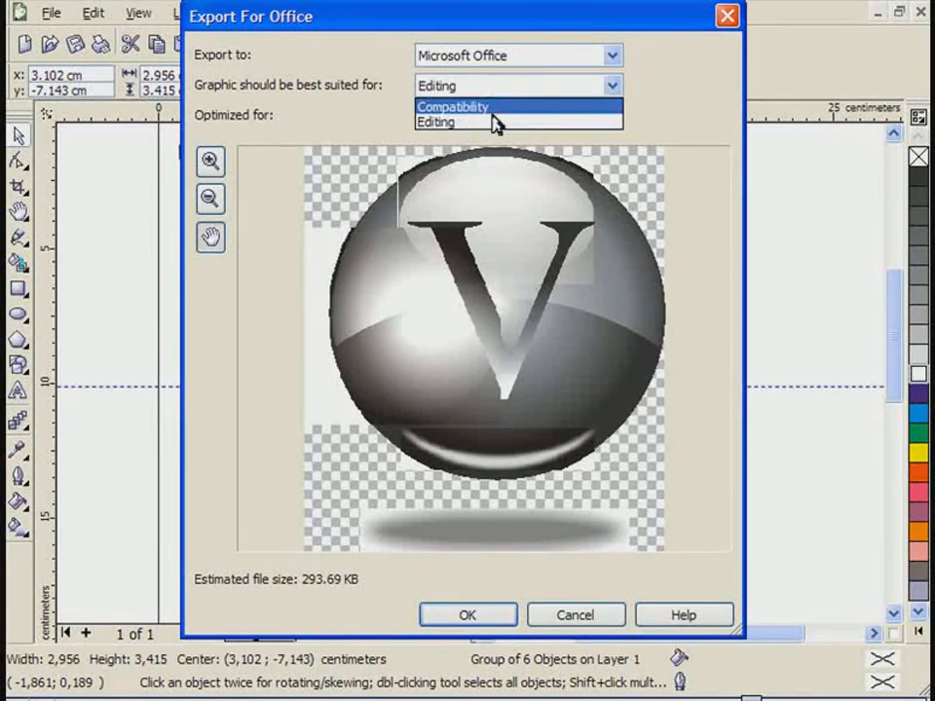
{"action": "left_click", "coordinate": [490, 109]}
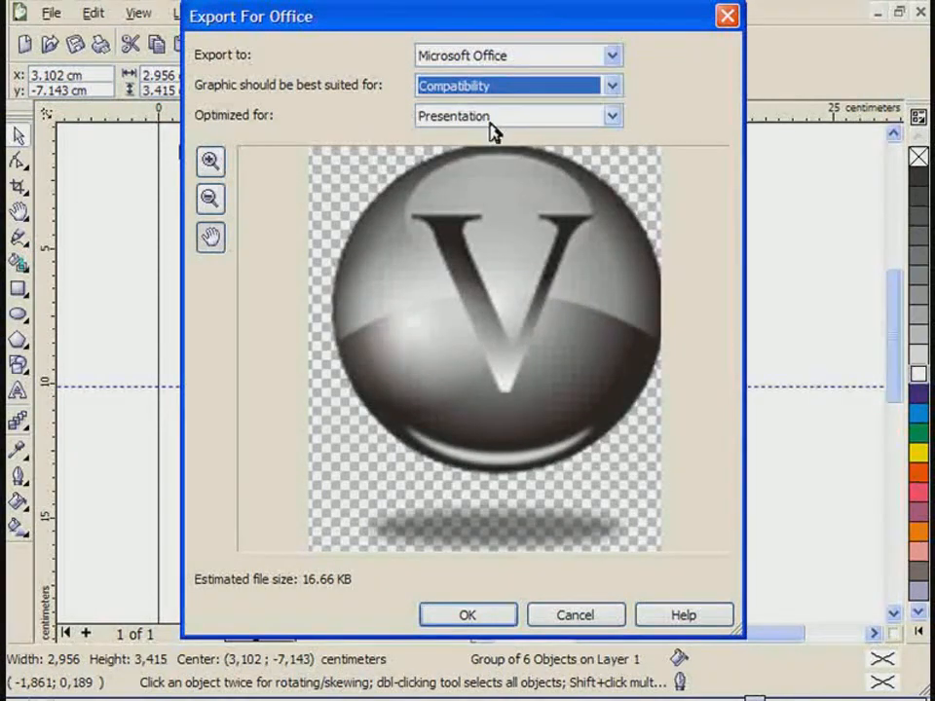
Optimize the V logo for Commercial Printing and save it as a Portable Network Graphics file named logo in Latihan Caorel.
{"action": "left_click", "coordinate": [497, 120]}
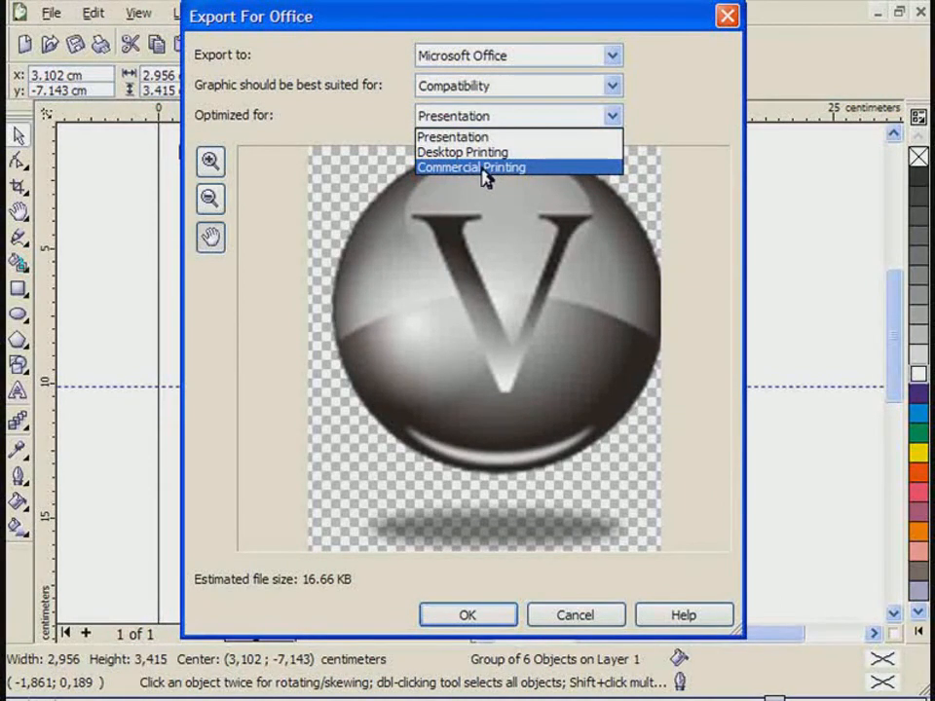
{"action": "left_click", "coordinate": [484, 168]}
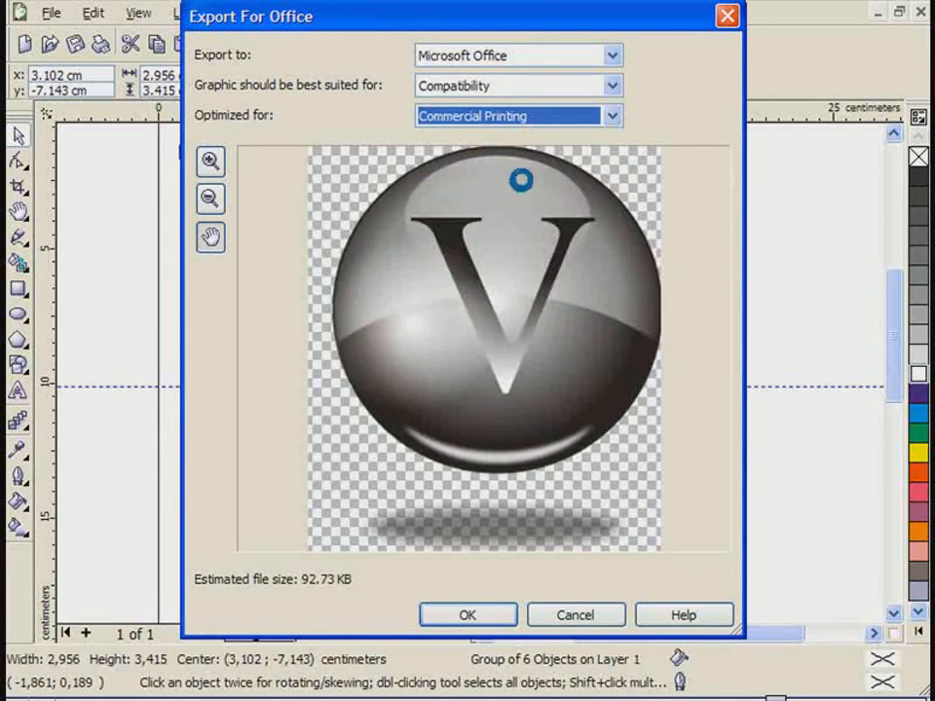
{"action": "left_click", "coordinate": [470, 619]}
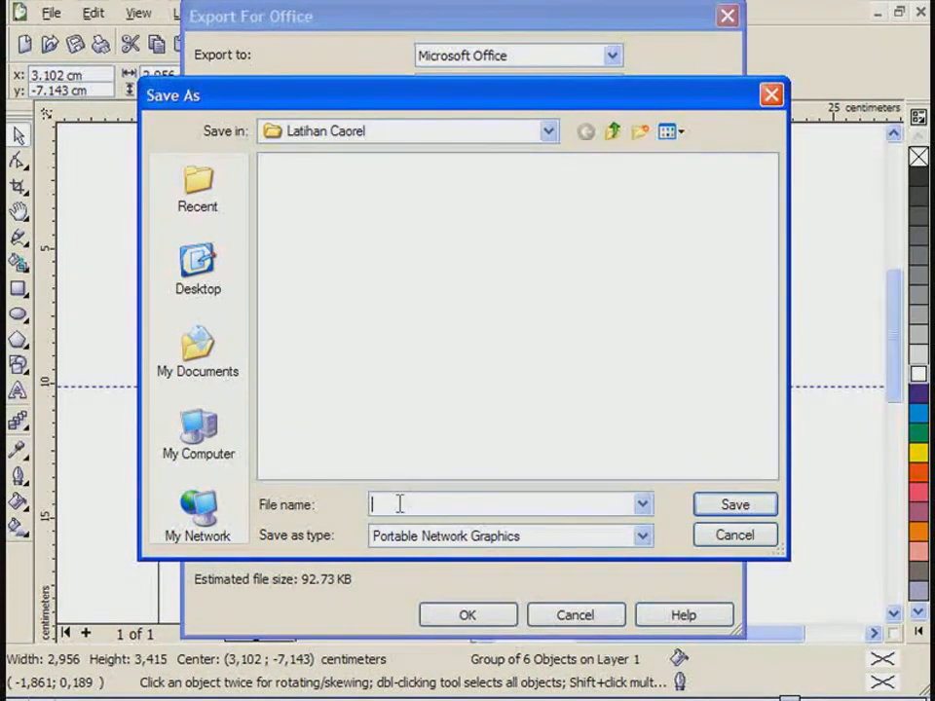
{"action": "type", "text": "logo"}
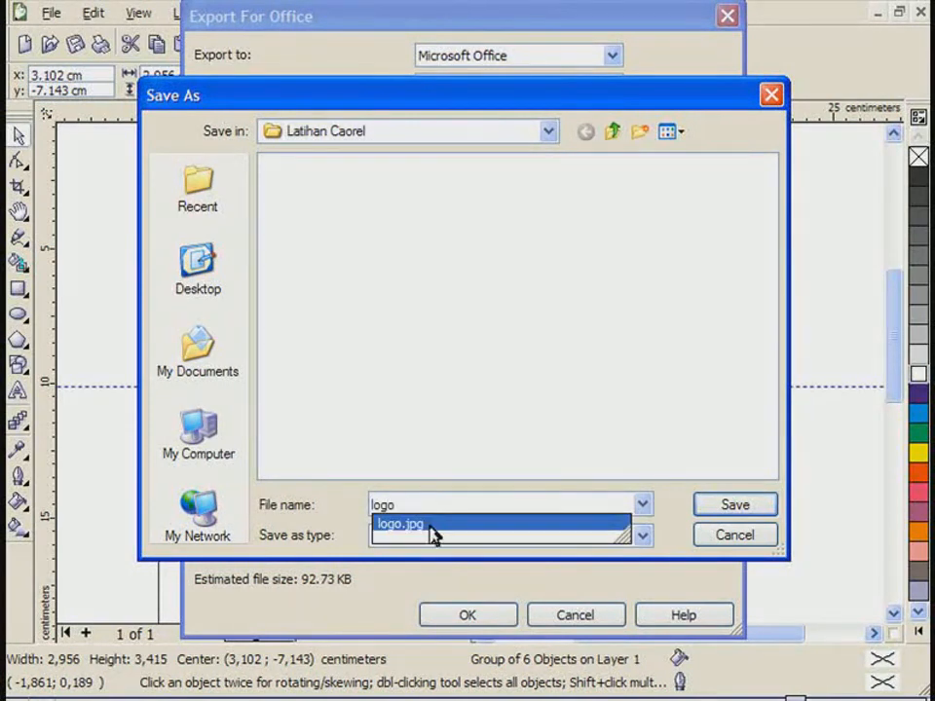
{"action": "left_click", "coordinate": [450, 502]}
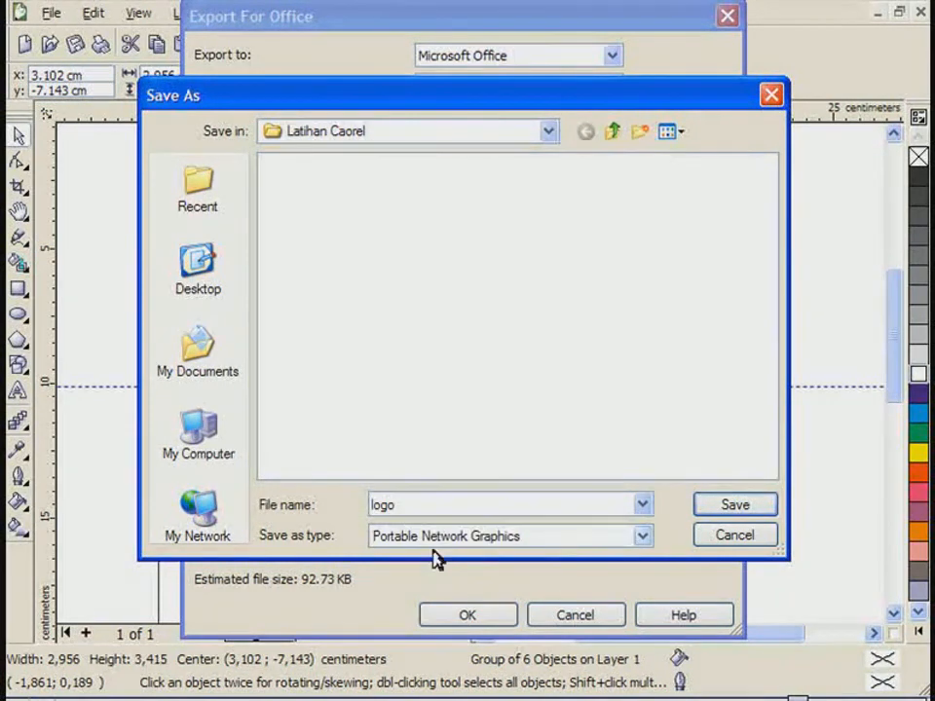
{"action": "left_click", "coordinate": [728, 507]}
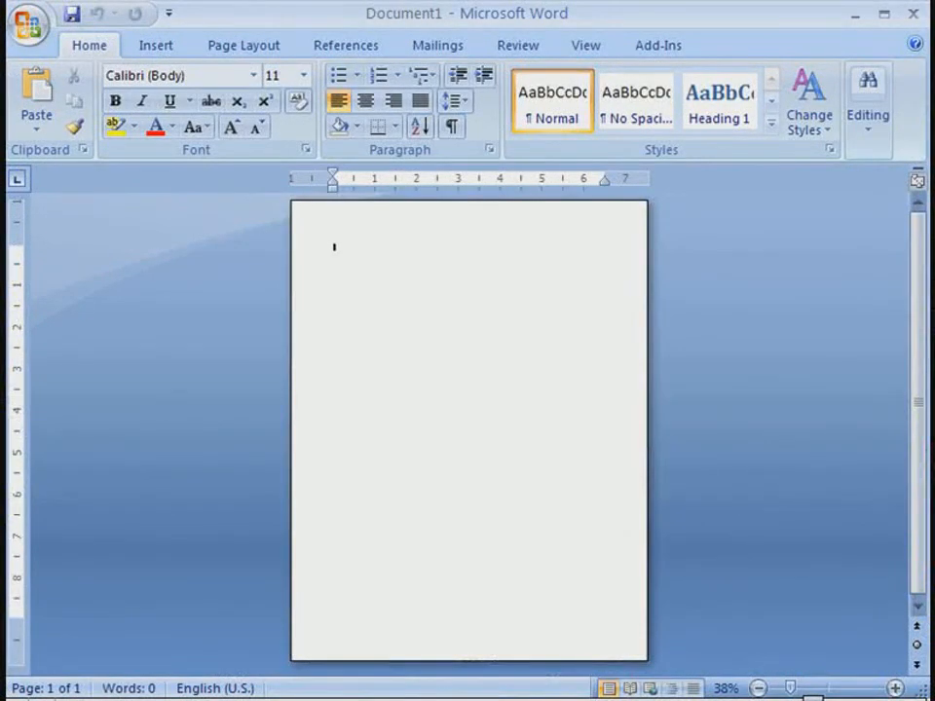
In the blank Word document, insert the picture logo.png from the Latihan Caorel folder in Administrator's Documents.
{"action": "scroll", "coordinate": [470, 430], "scroll_direction": "up", "scroll_amount": 5}
{"action": "scroll", "coordinate": [469, 430], "scroll_direction": "down", "scroll_amount": 5}
{"action": "scroll", "coordinate": [469, 430], "scroll_direction": "up", "scroll_amount": 3}
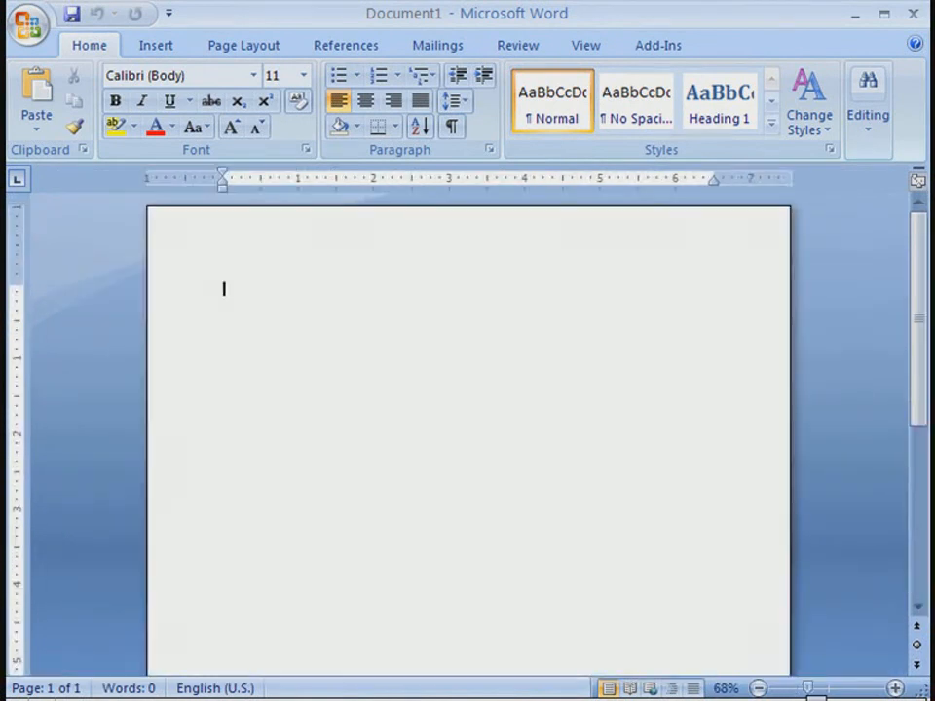
{"action": "scroll", "coordinate": [469, 431], "scroll_direction": "up", "scroll_amount": 2}
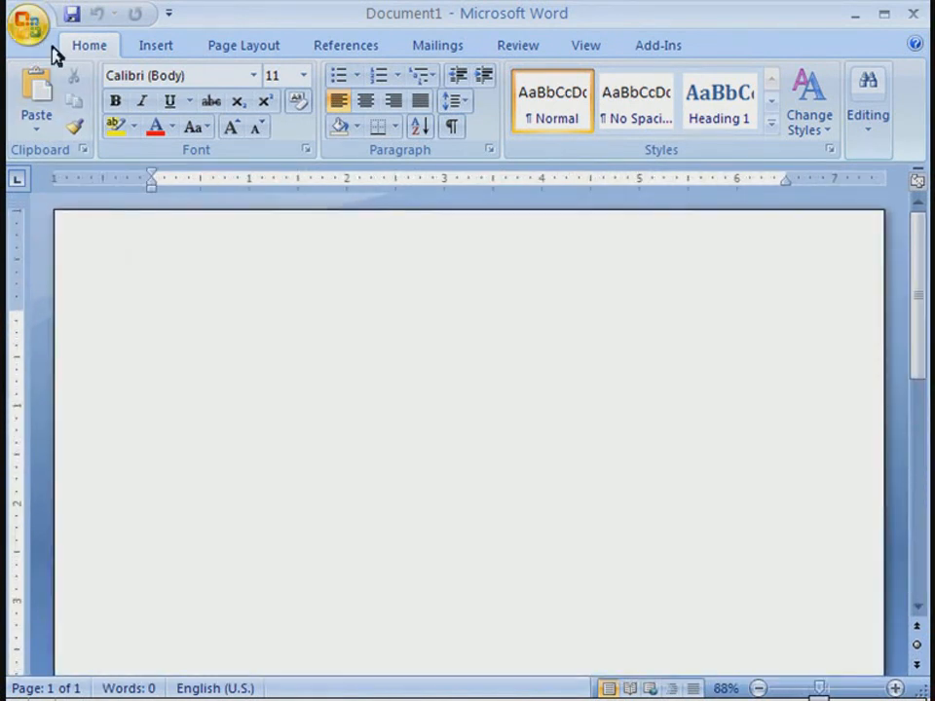
{"action": "left_click", "coordinate": [159, 48]}
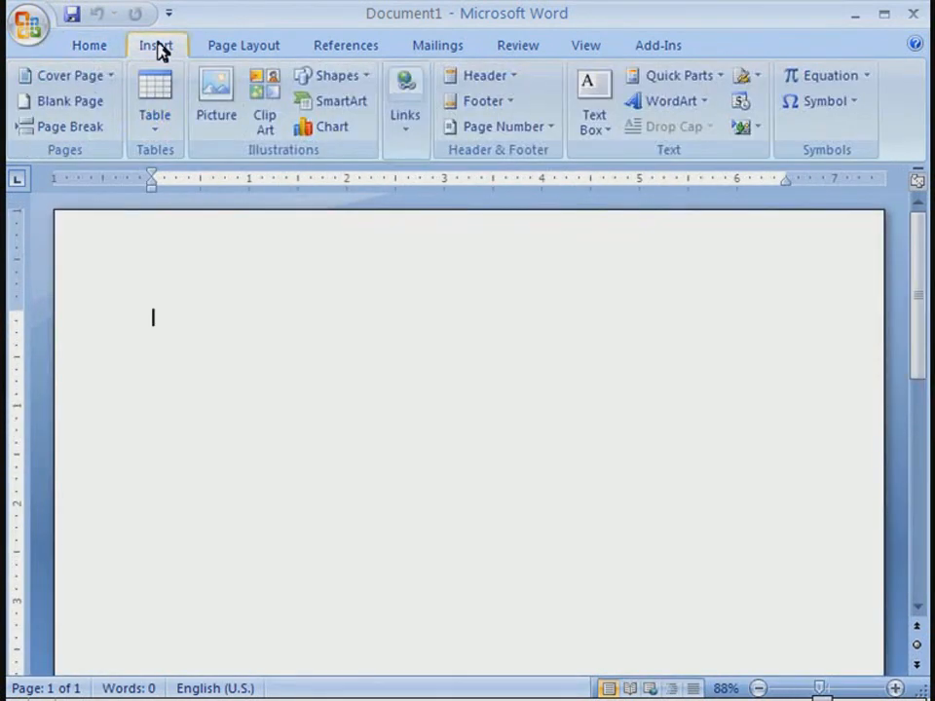
{"action": "left_click", "coordinate": [228, 114]}
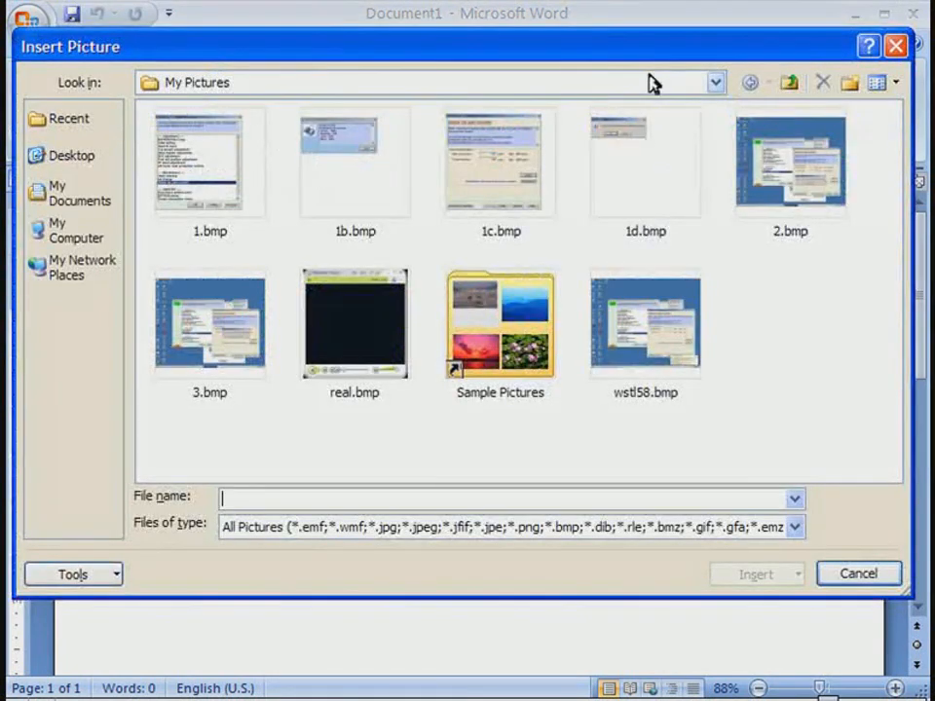
{"action": "left_click", "coordinate": [653, 82]}
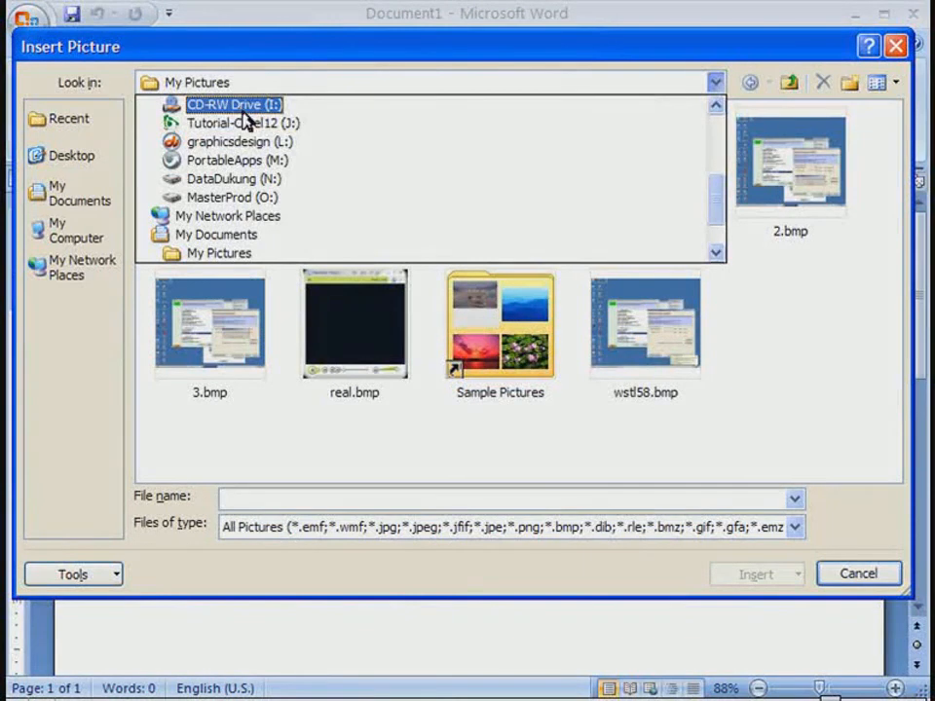
{"action": "left_click_drag", "start_coordinate": [717, 198], "coordinate": [718, 133]}
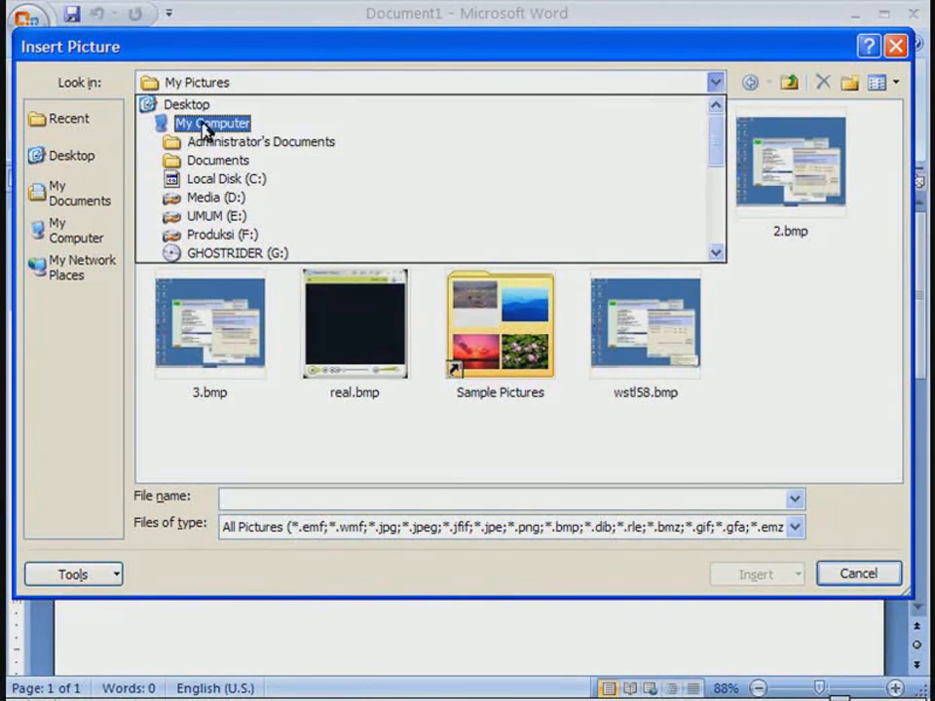
{"action": "left_click", "coordinate": [208, 165]}
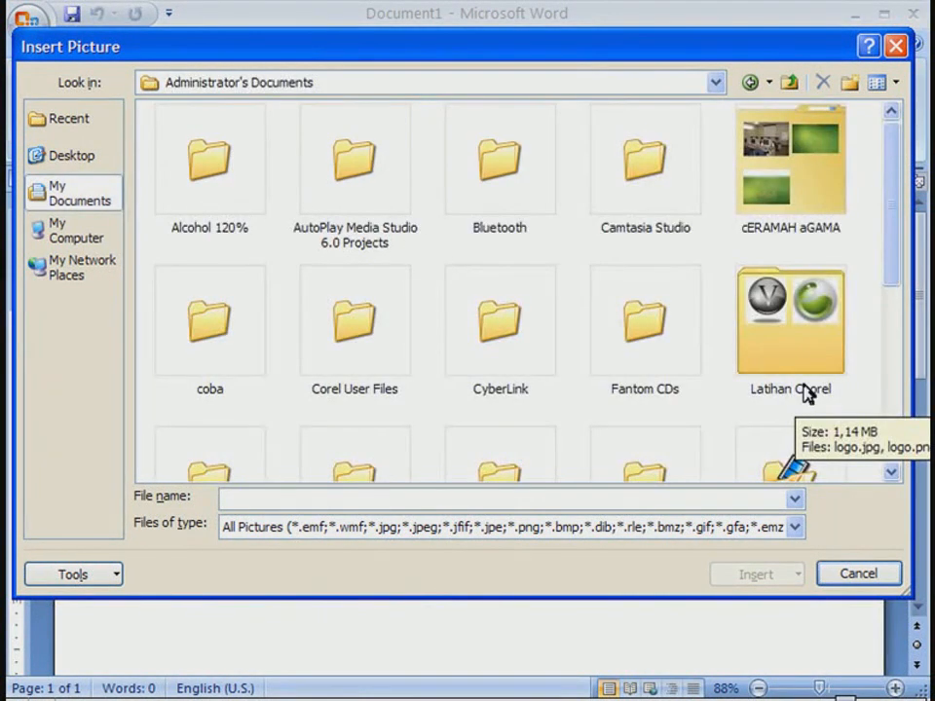
{"action": "double_click", "coordinate": [798, 351]}
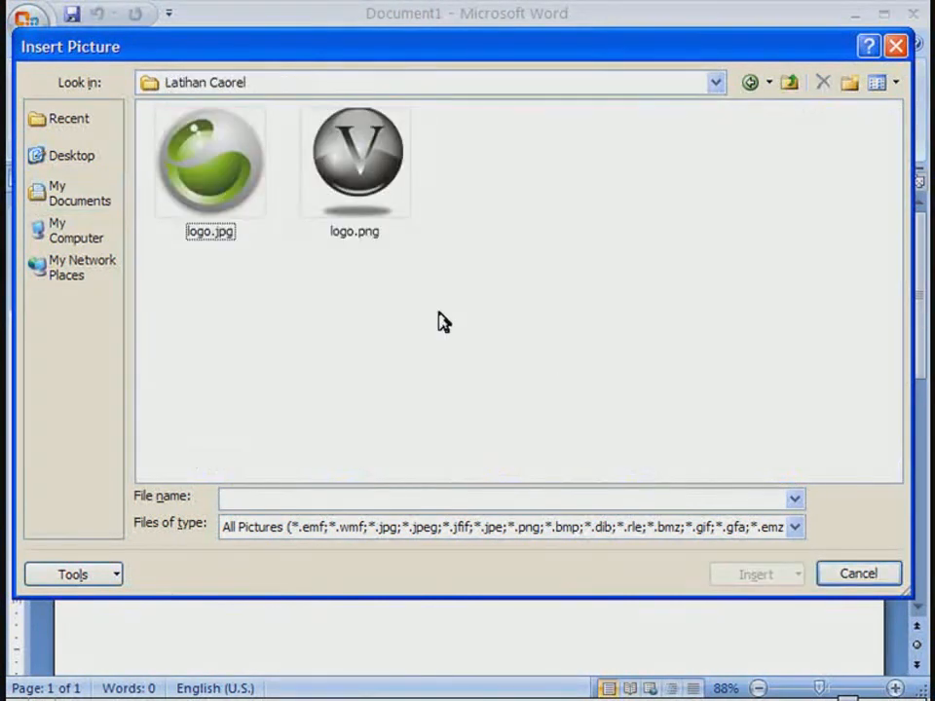
{"action": "left_click", "coordinate": [367, 175]}
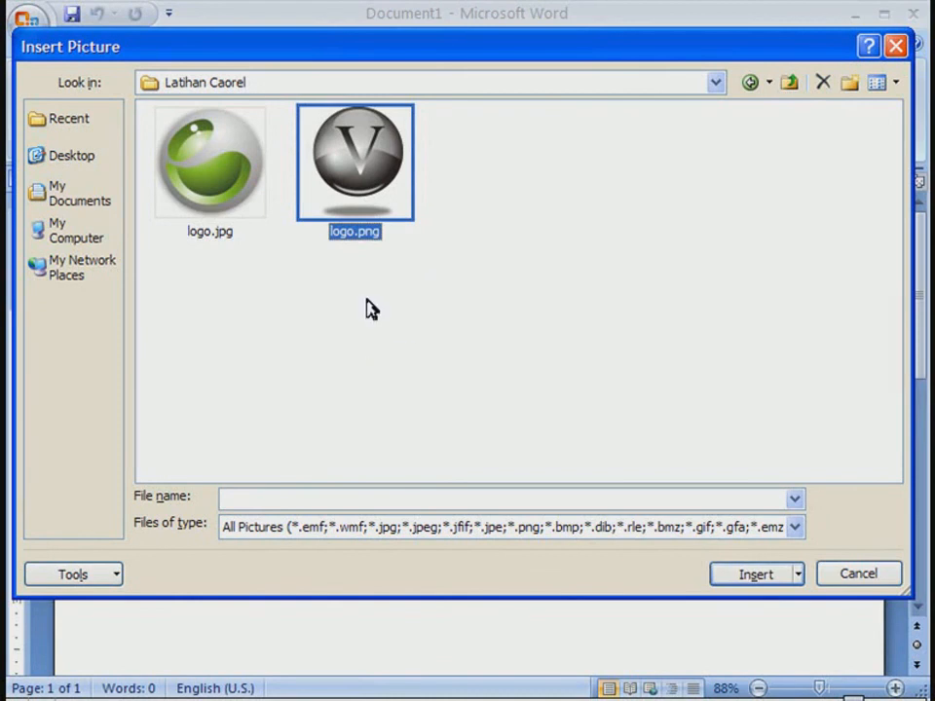
{"action": "left_click", "coordinate": [762, 581]}
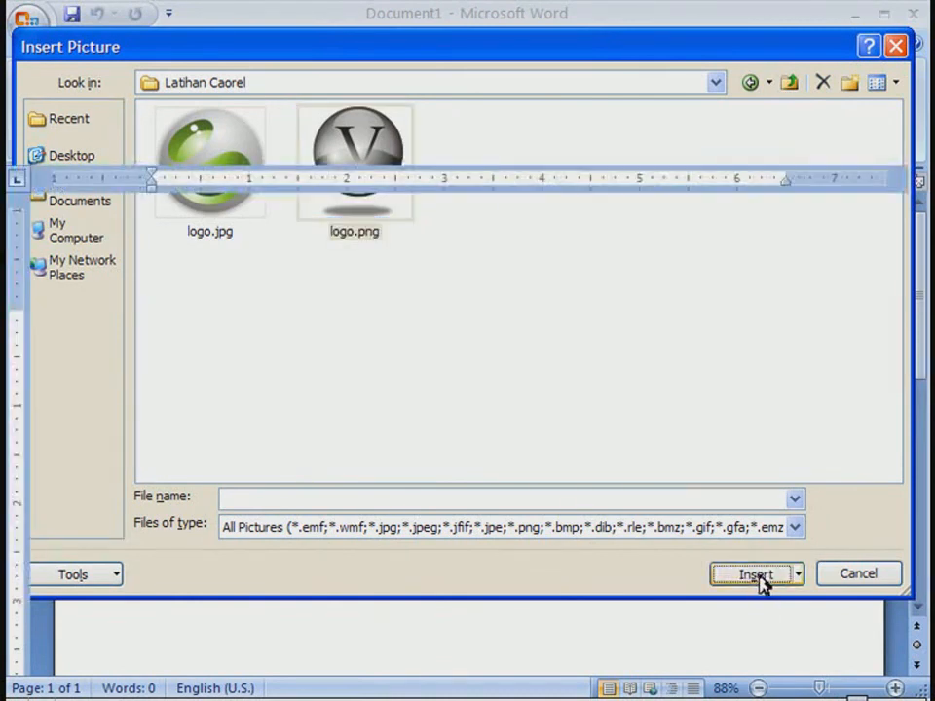
Enlarge the inserted V ball logo proportionally from its lower corner to about 3.8 inches wide.
{"action": "left_click", "coordinate": [265, 432]}
{"action": "left_click", "coordinate": [263, 434]}
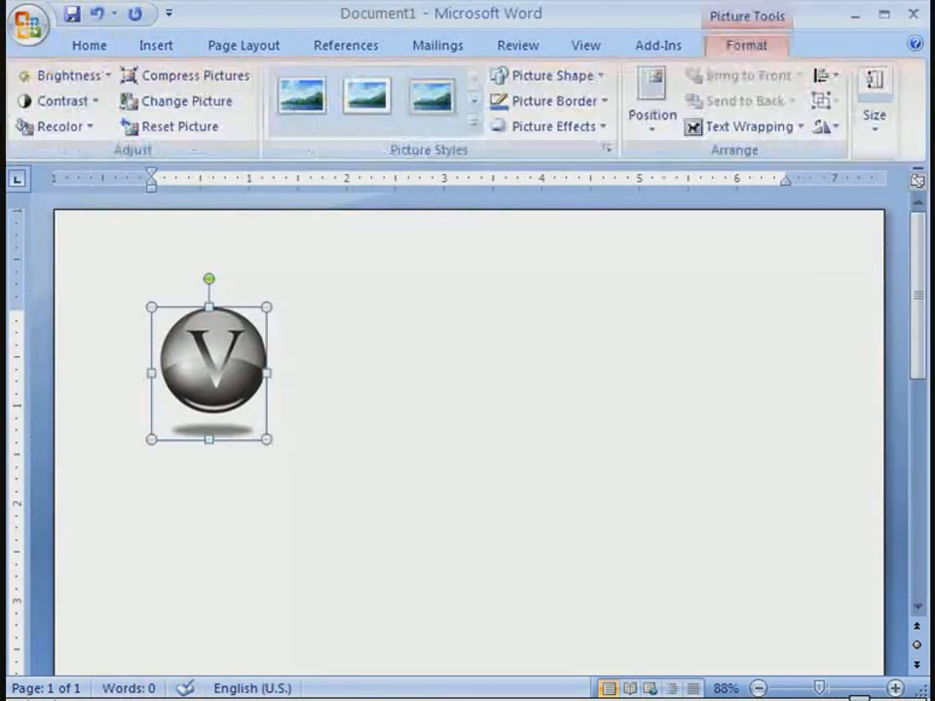
{"action": "left_click_drag", "start_coordinate": [265, 440], "coordinate": [502, 557]}
{"action": "left_click_drag", "start_coordinate": [327, 438], "coordinate": [492, 401]}
Apply the tilted white-frame picture style with a shadow to the V logo and deselect the picture.
{"action": "left_click", "coordinate": [473, 124]}
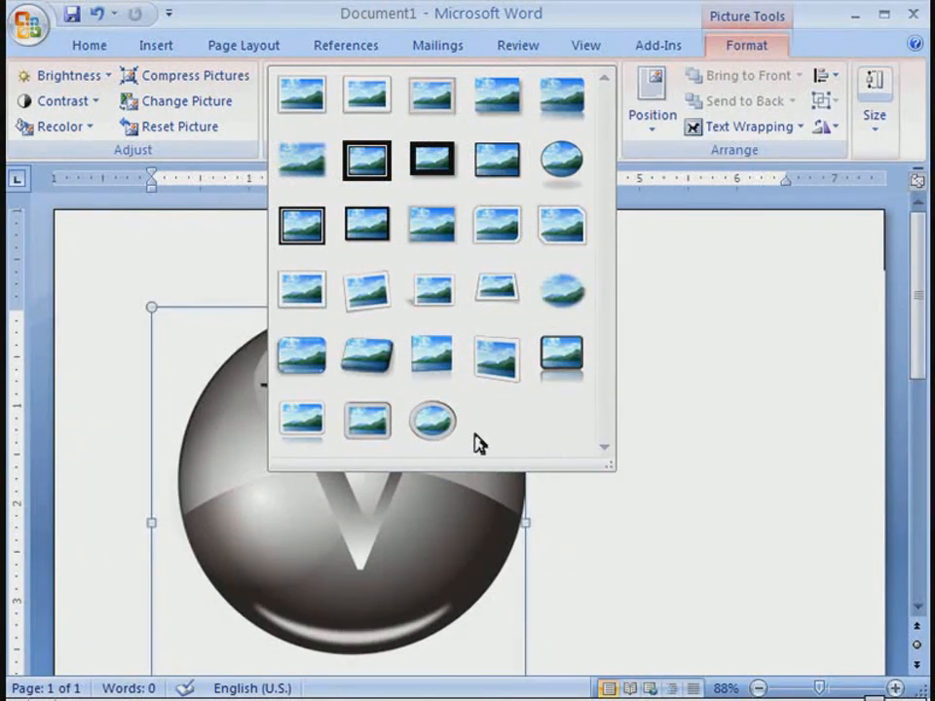
{"action": "left_click", "coordinate": [367, 295]}
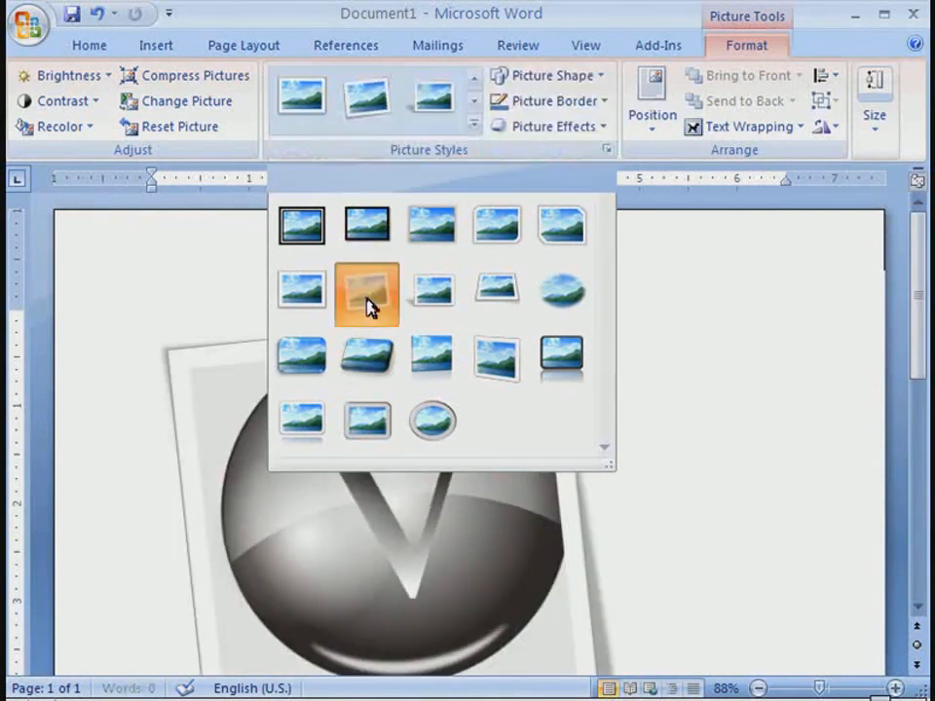
{"action": "scroll", "coordinate": [922, 394], "scroll_direction": "down", "scroll_amount": 3}
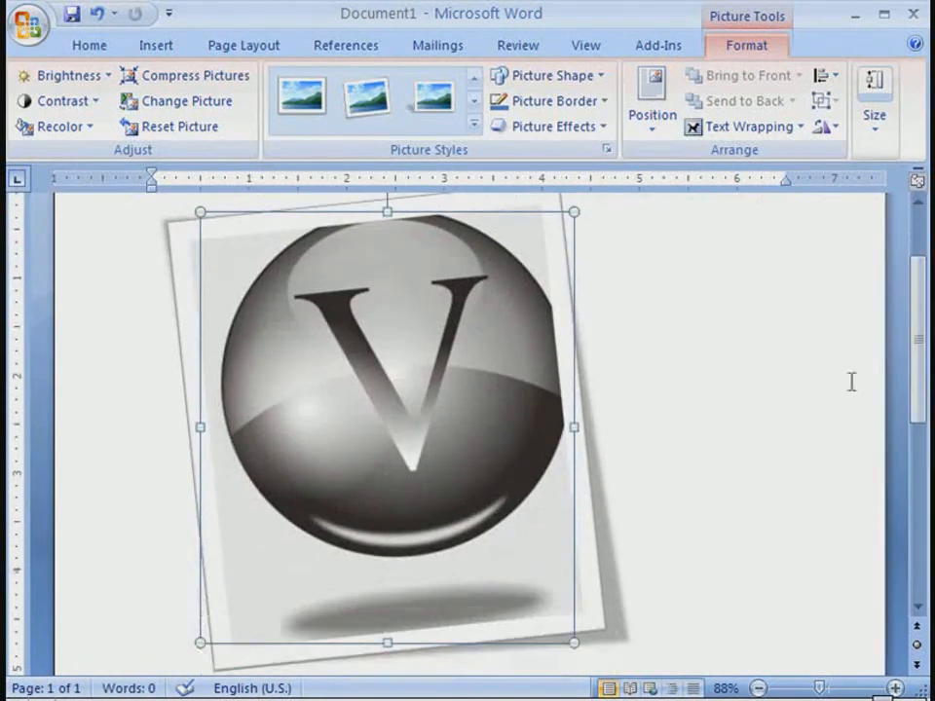
{"action": "left_click", "coordinate": [639, 665]}
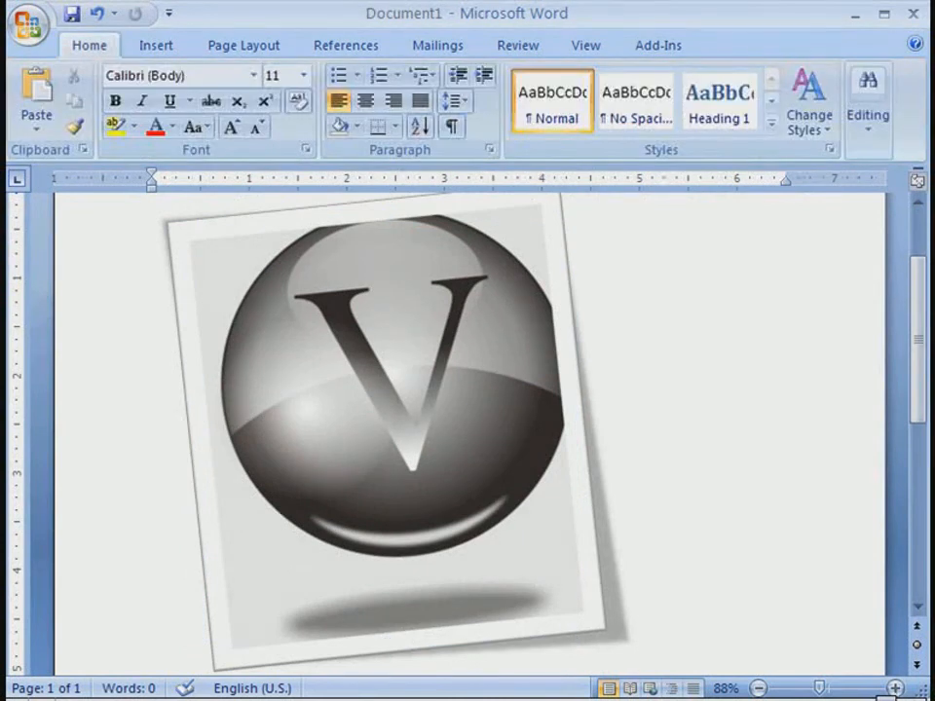